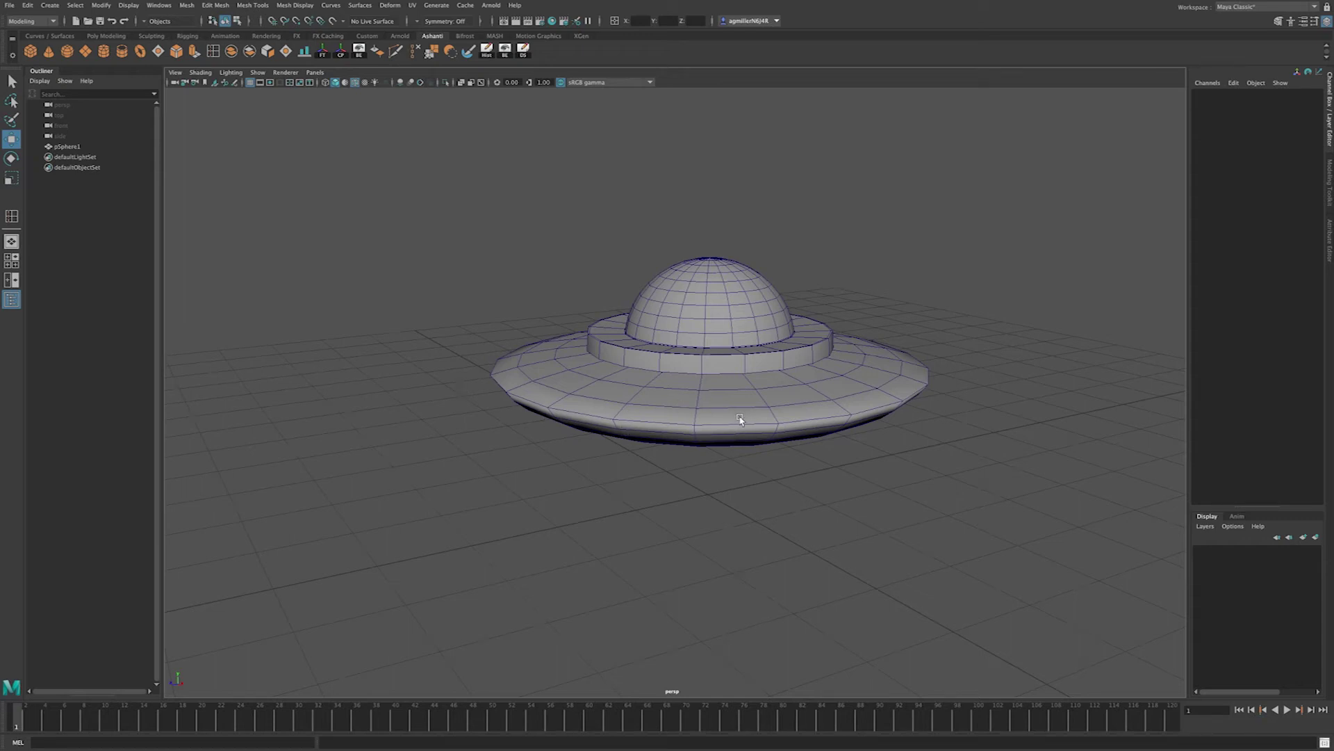
- Select the saucer mesh pSphere1 and switch to the two-pane front/perspective layout
left_click_drag(735, 408, 800, 415, "alt")
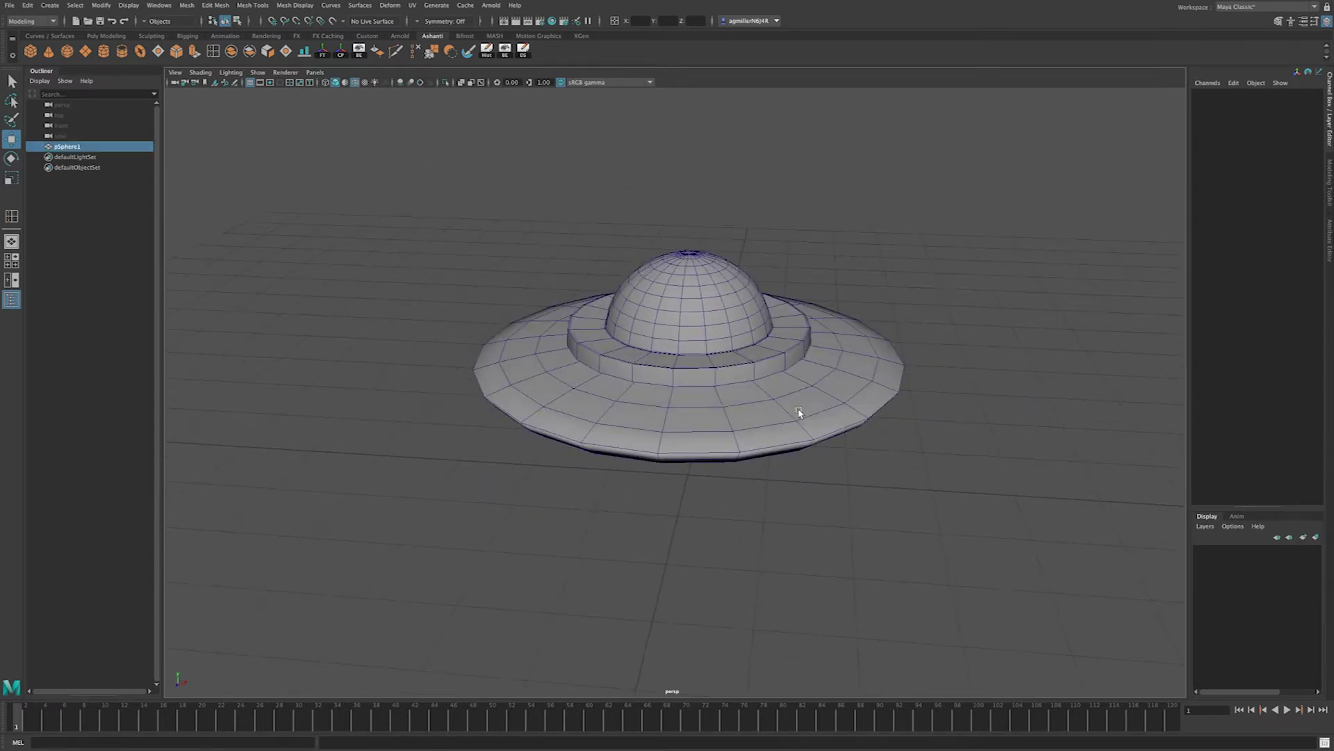
left_click(799, 413)
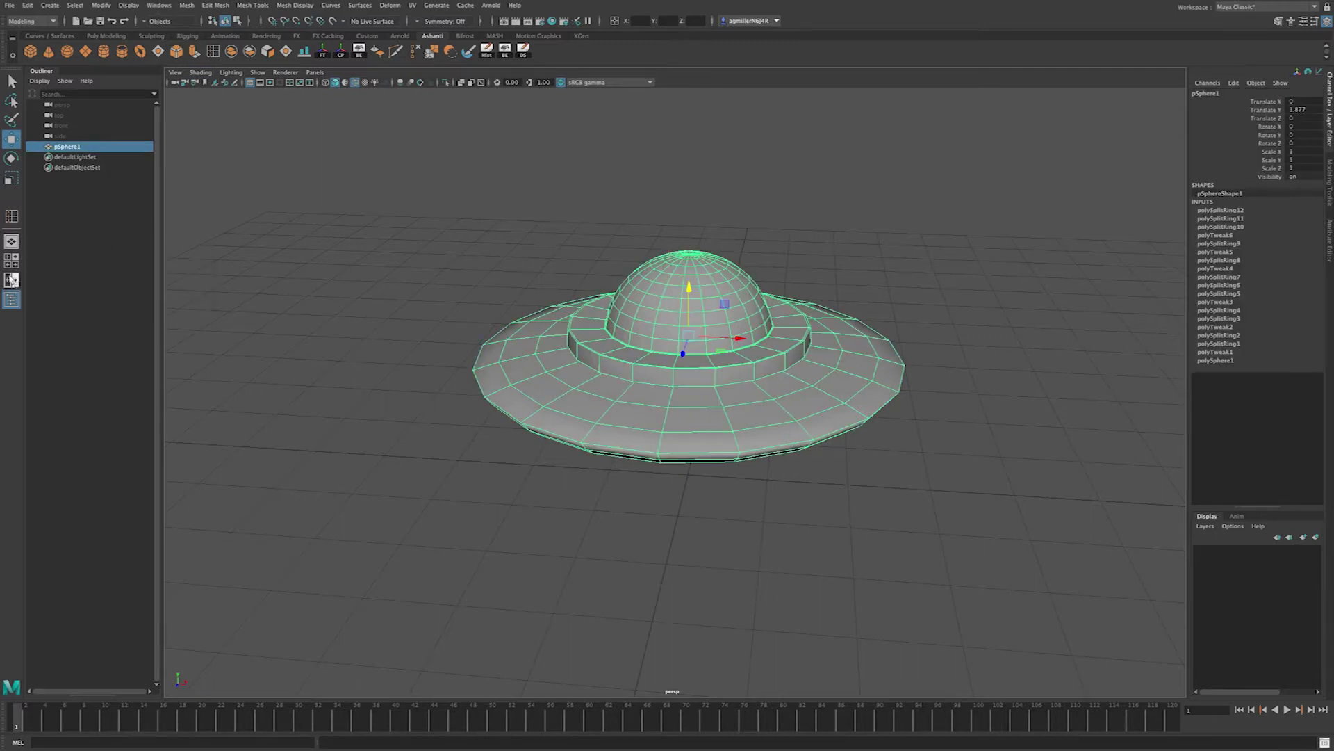
left_click(12, 279)
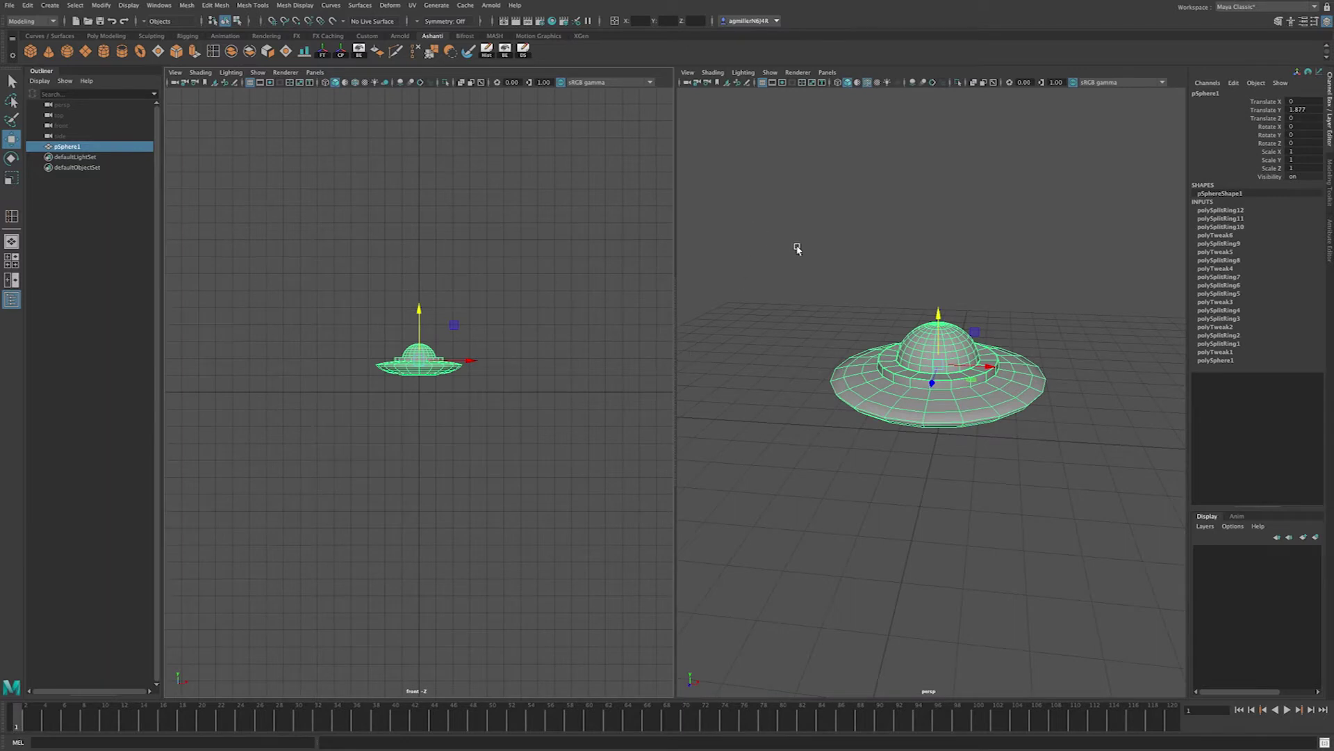
- Replace the perspective pane with the Hypershade via Panels > Panel > Hypershade
left_click(827, 73)
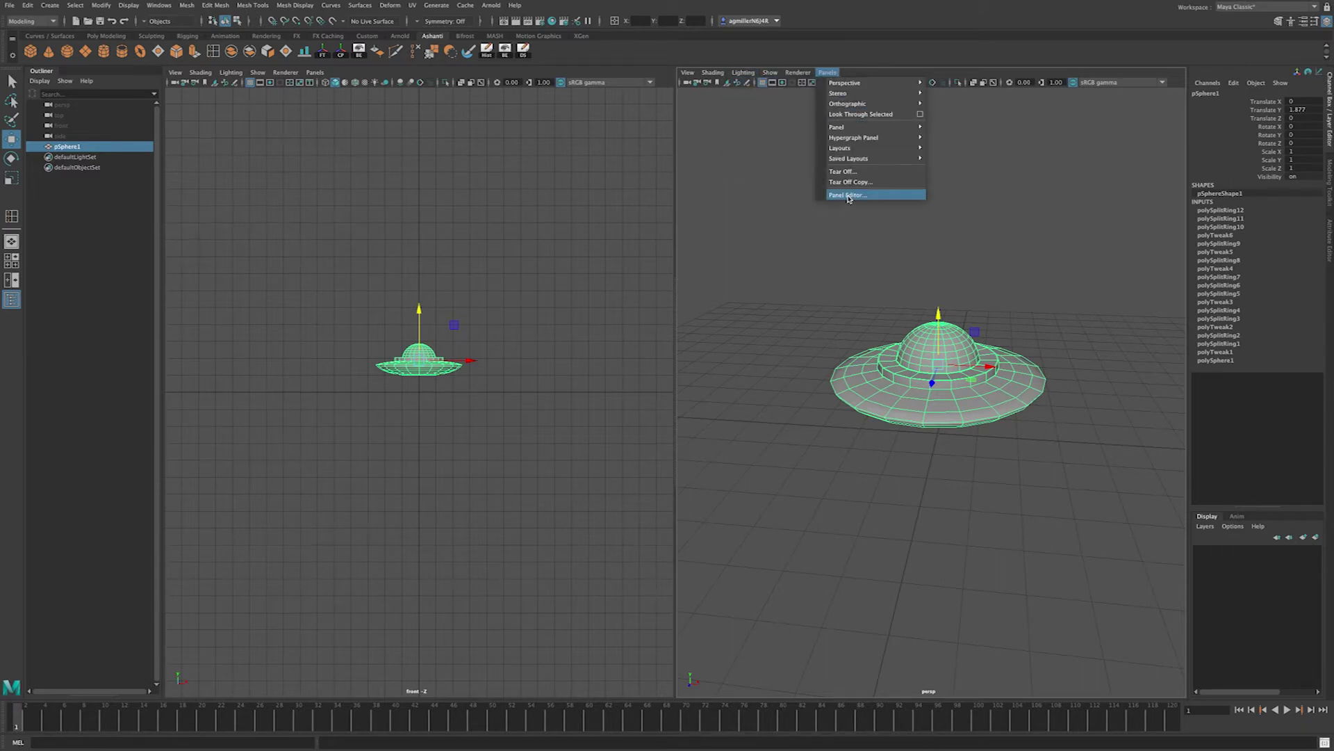
mouse_move(876, 127)
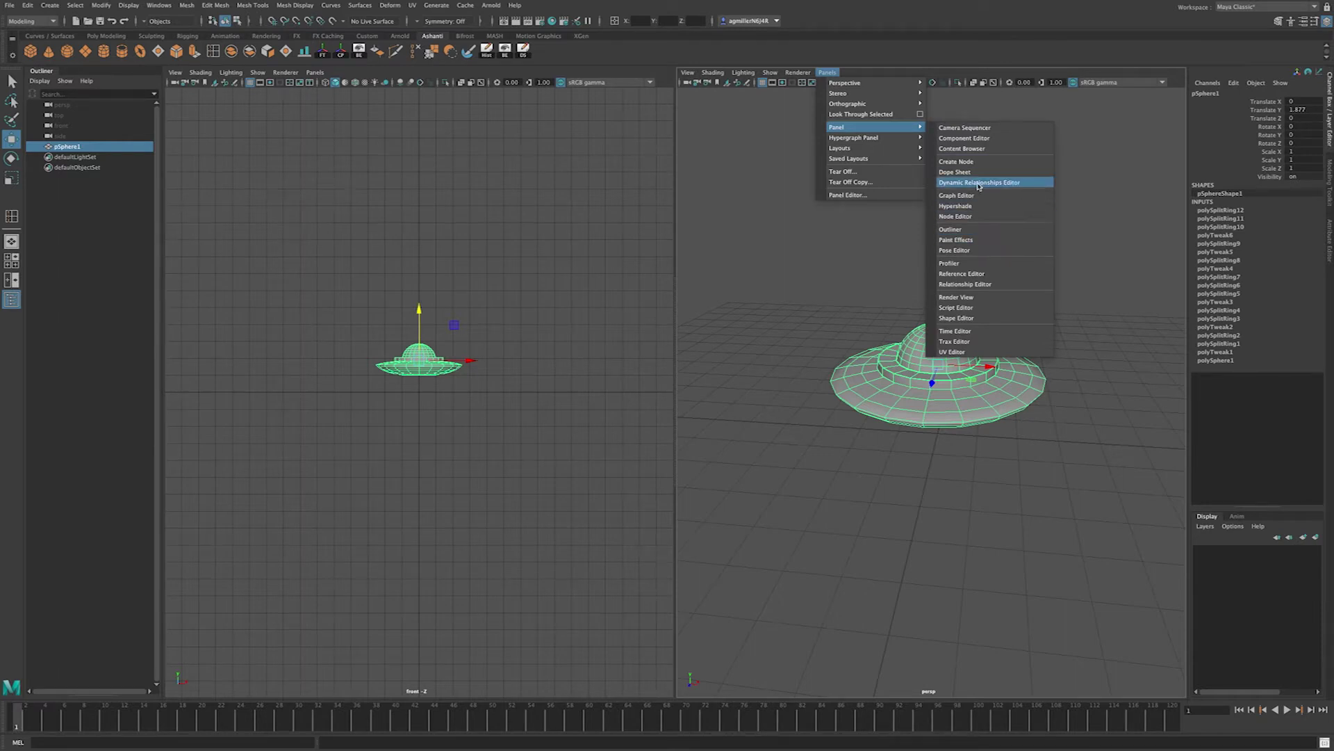
left_click(972, 205)
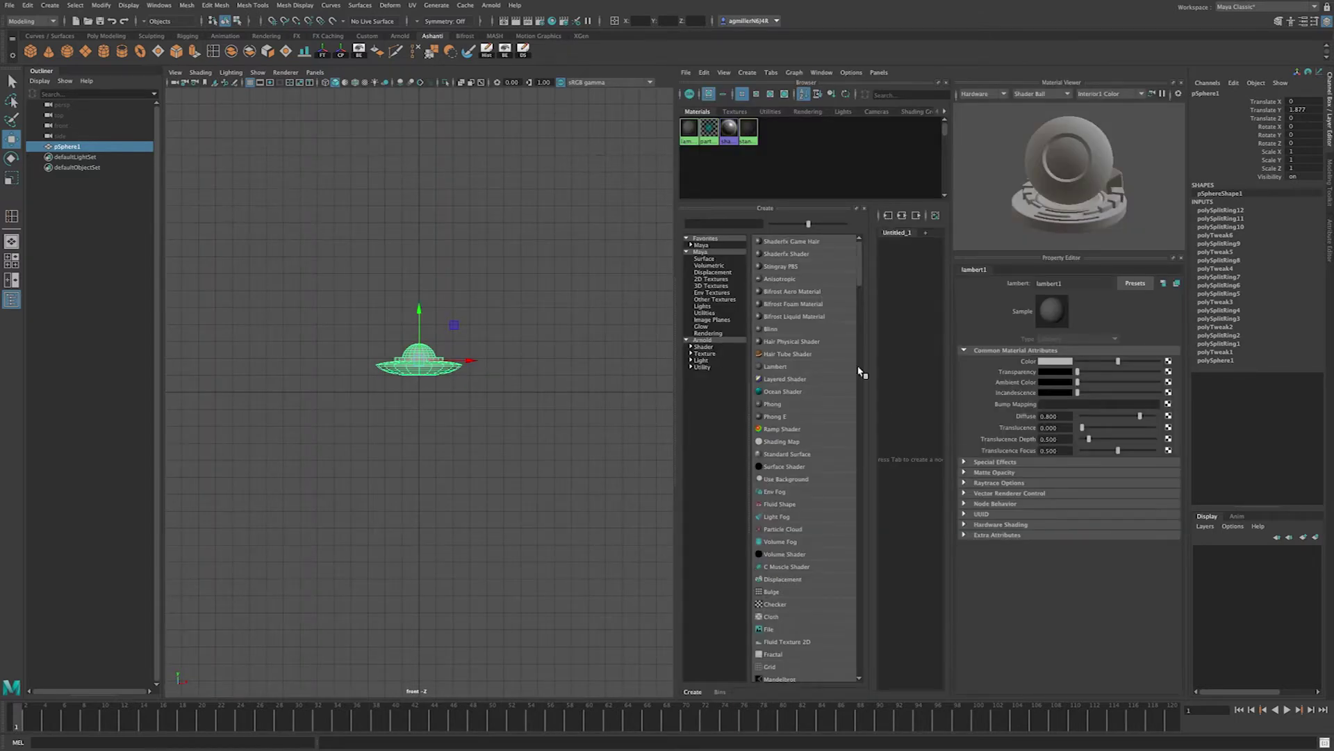
- Create a Blinn material in the Hypershade and rename it flyingSaucer
middle_click_drag(732, 152, 458, 343)
scroll(457, 343, "up", 5)
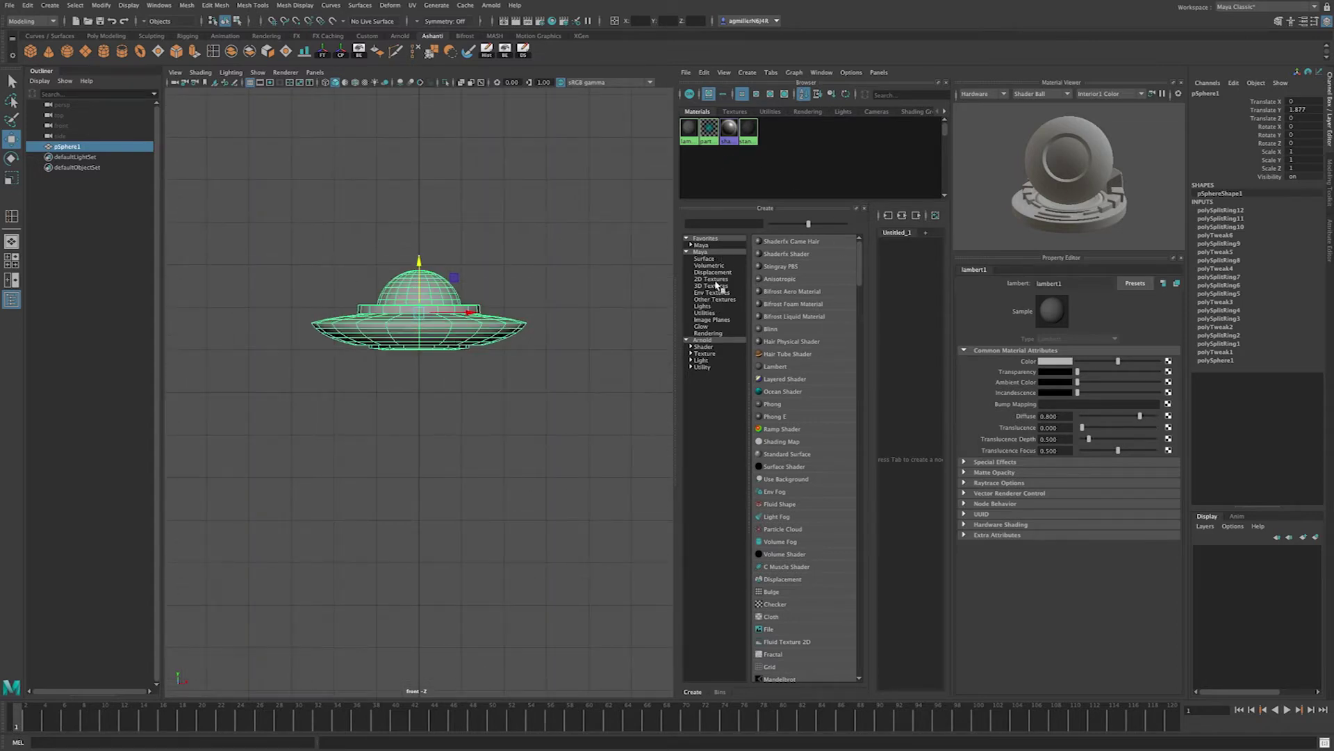
left_click(785, 329)
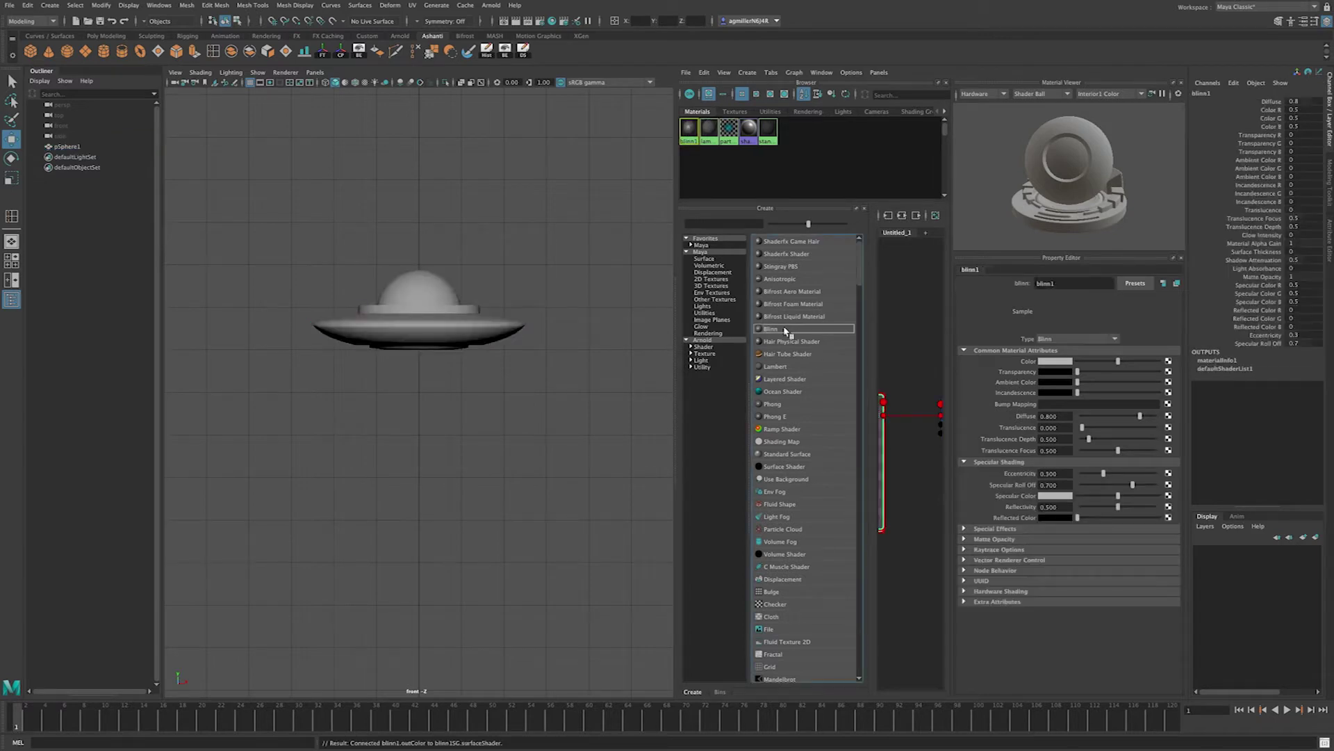
double_click(1052, 282)
key("BackSpace")
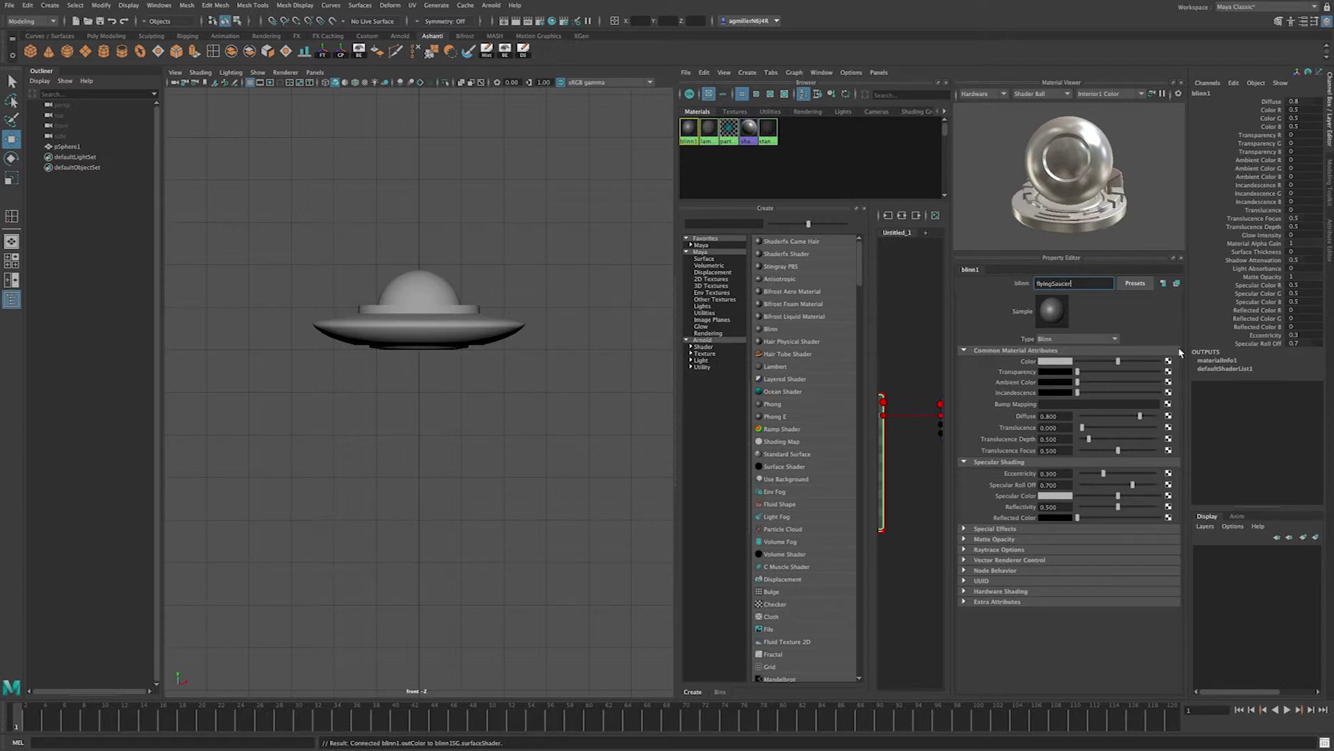
key("Return")
left_click(494, 341)
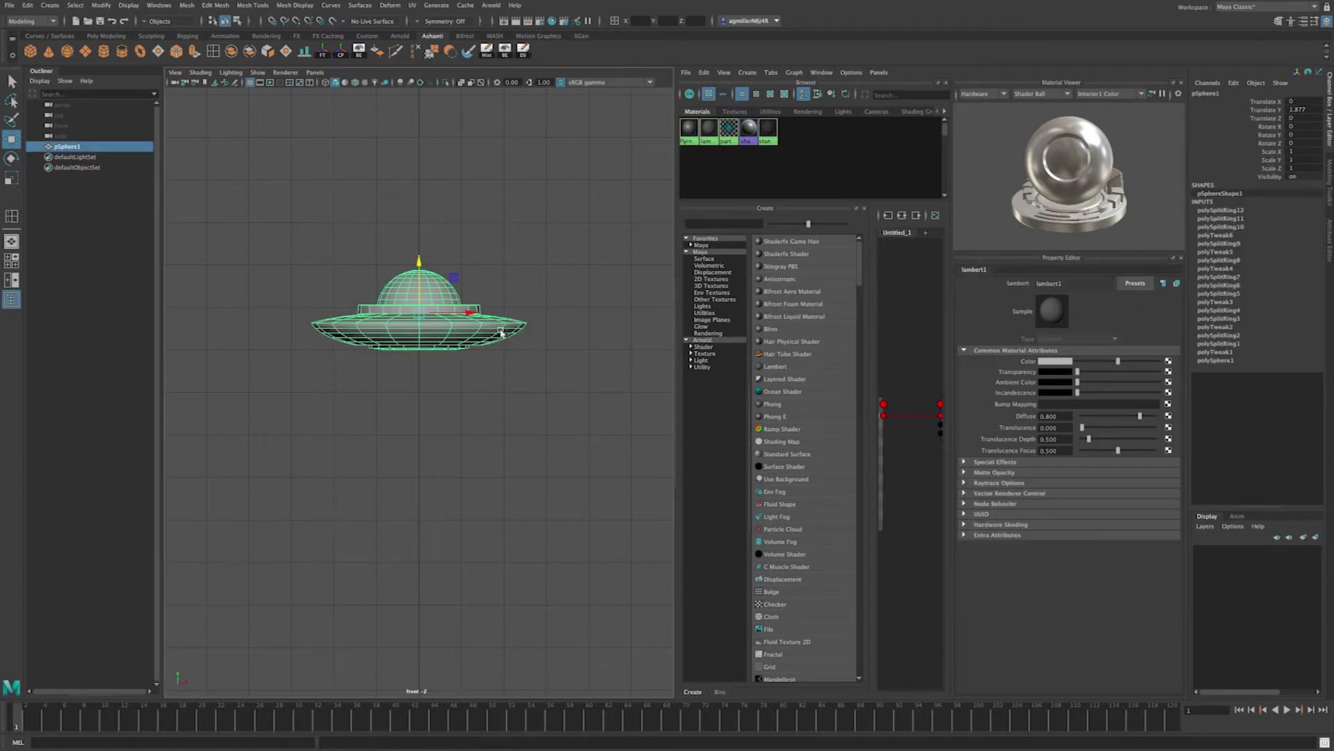
- Switch the left pane from front view to the persp camera and frame the saucer
left_click_drag(481, 327, 462, 353, "alt")
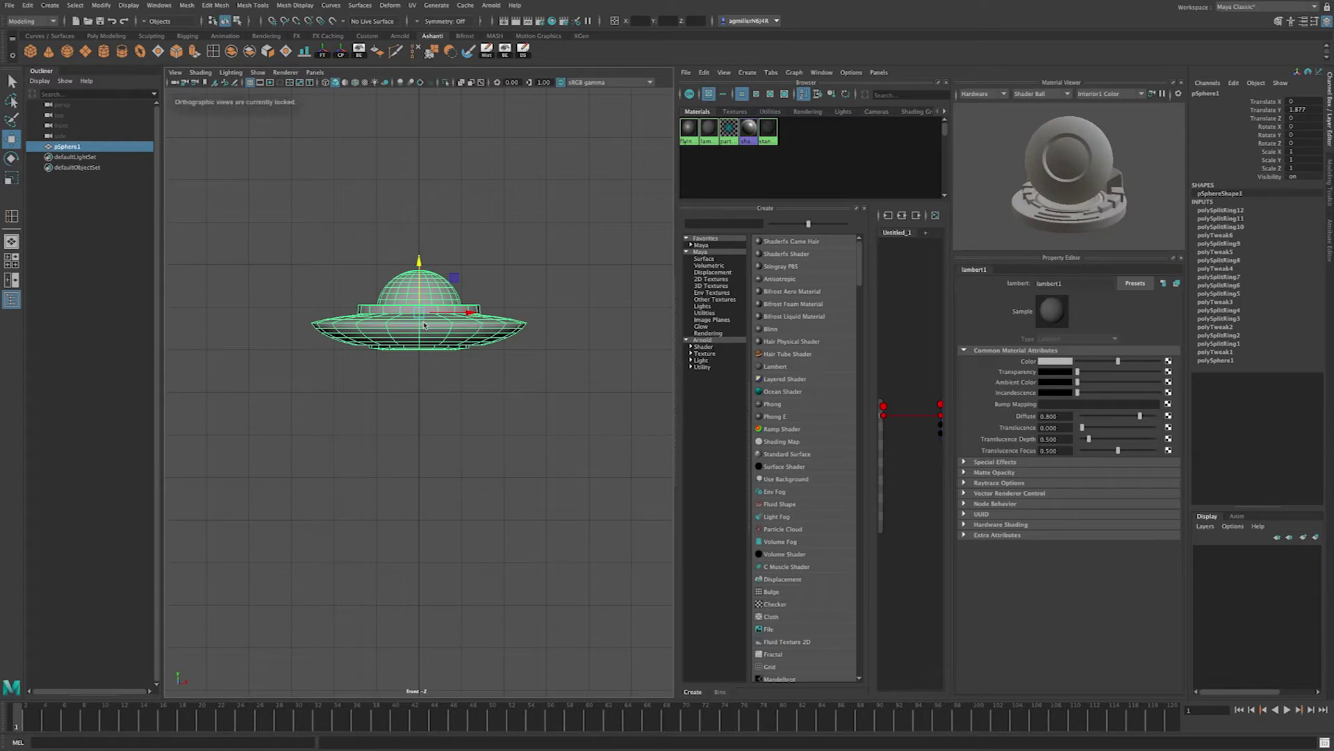
scroll(425, 326, "up", 3)
middle_click_drag(439, 304, 429, 450, "alt")
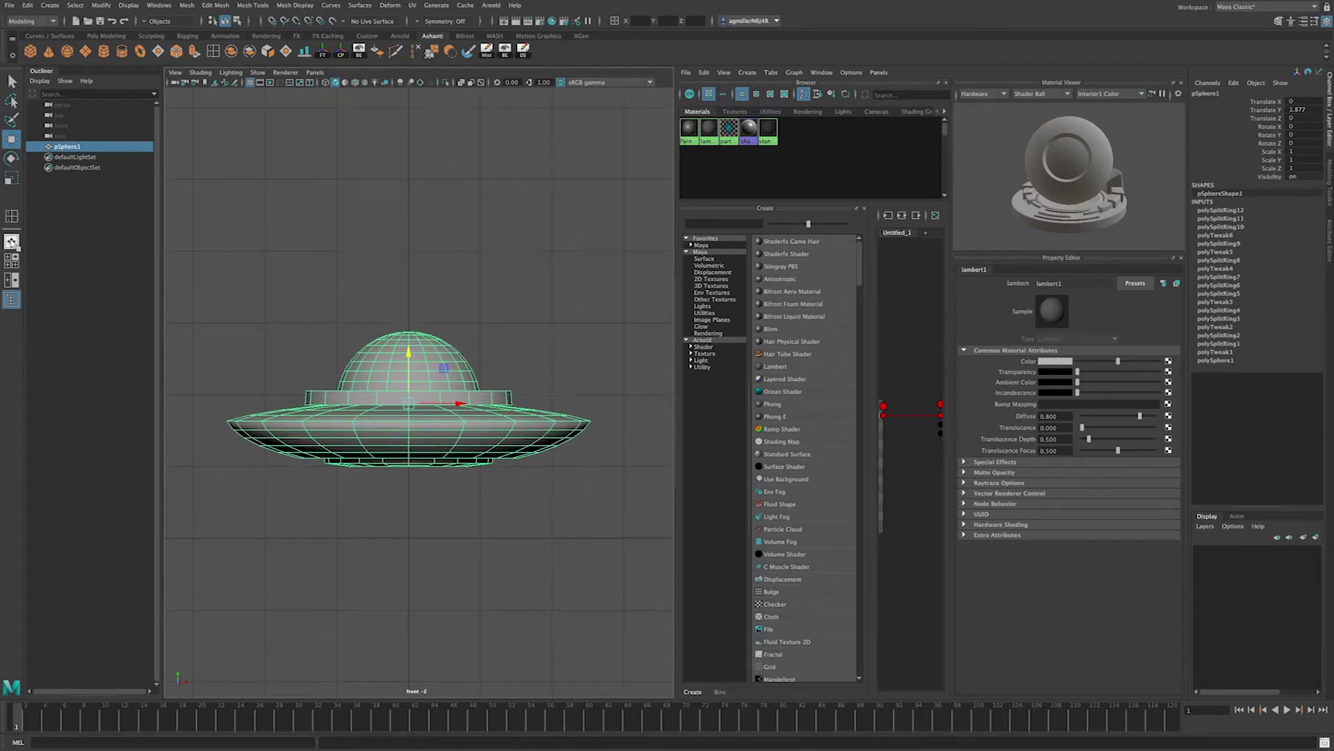
left_click(314, 73)
mouse_move(361, 93)
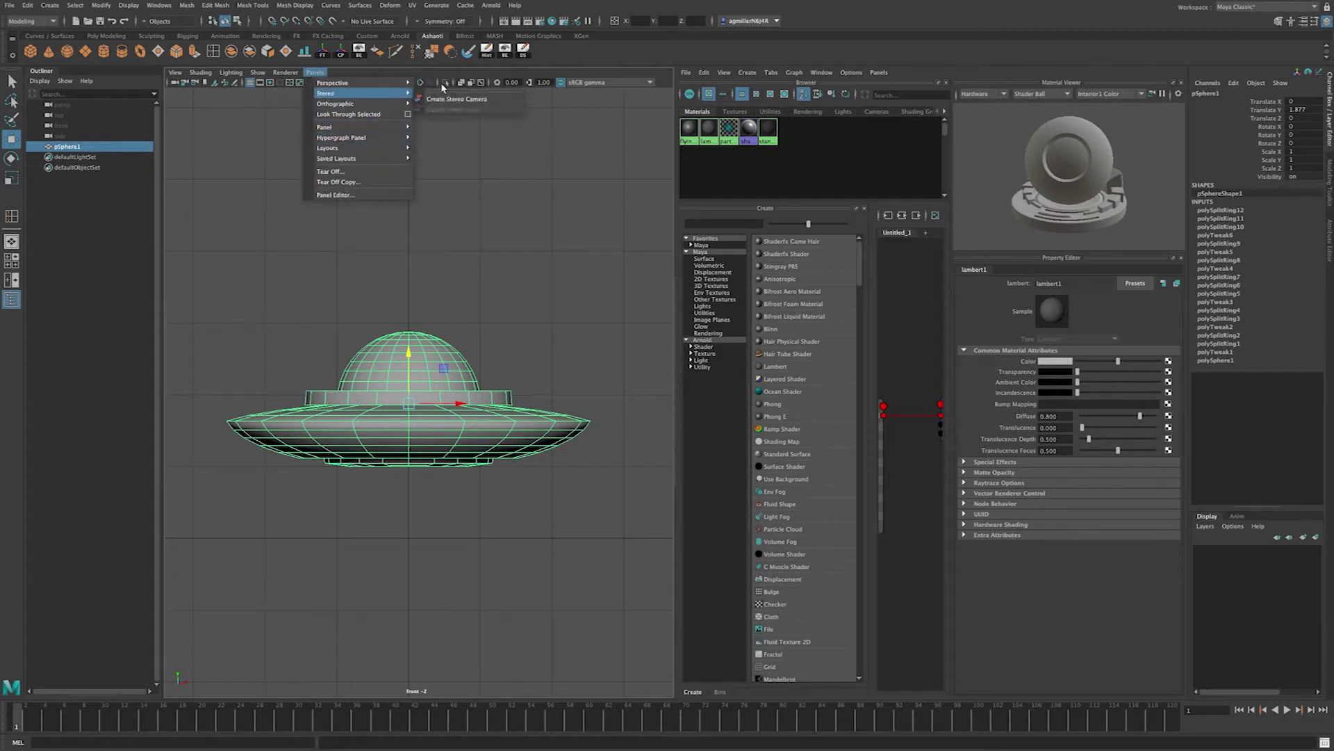
left_click(434, 84)
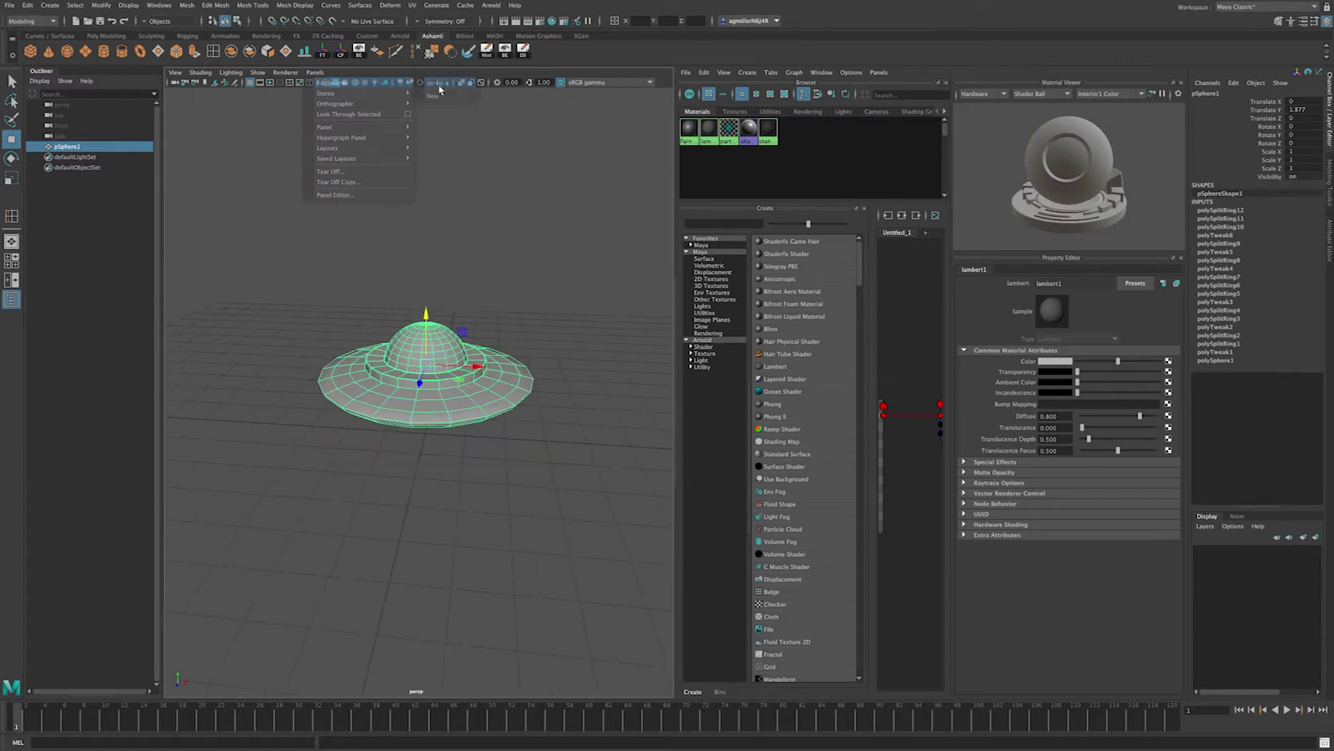
key("f")
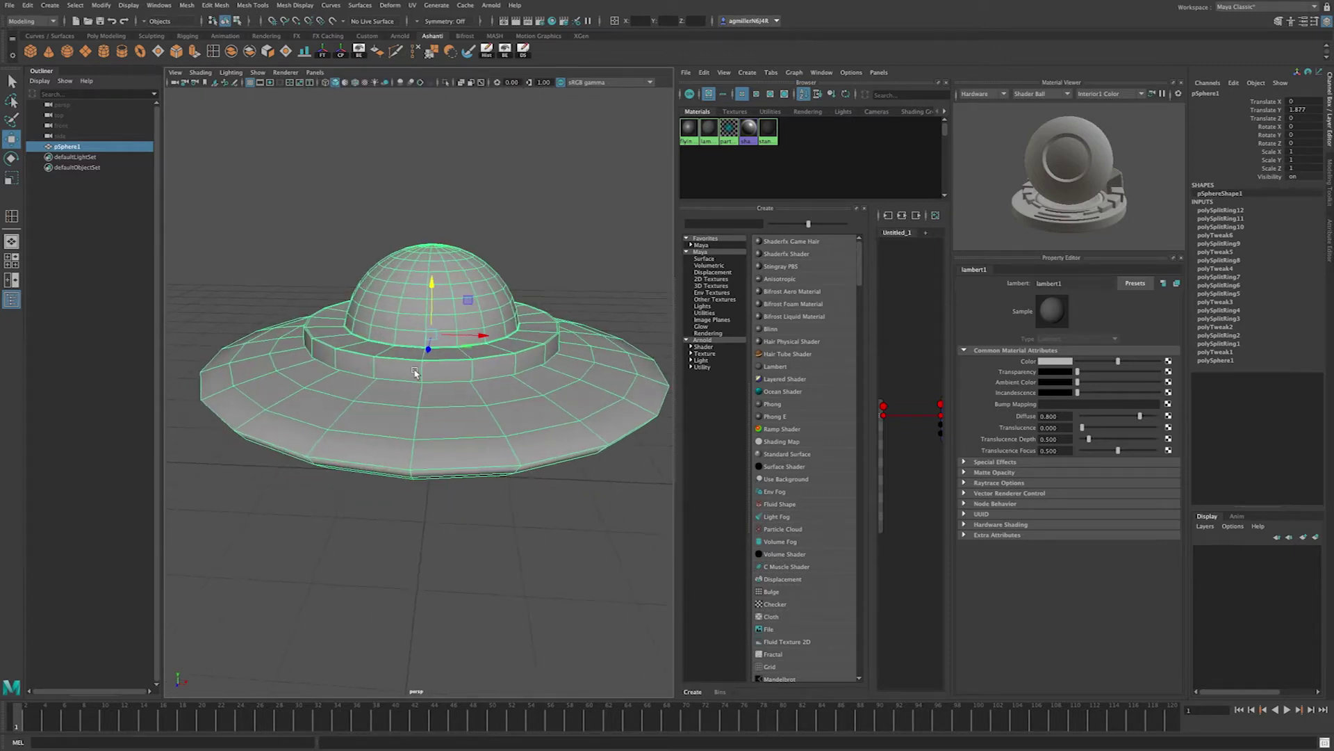
left_click(1062, 362)
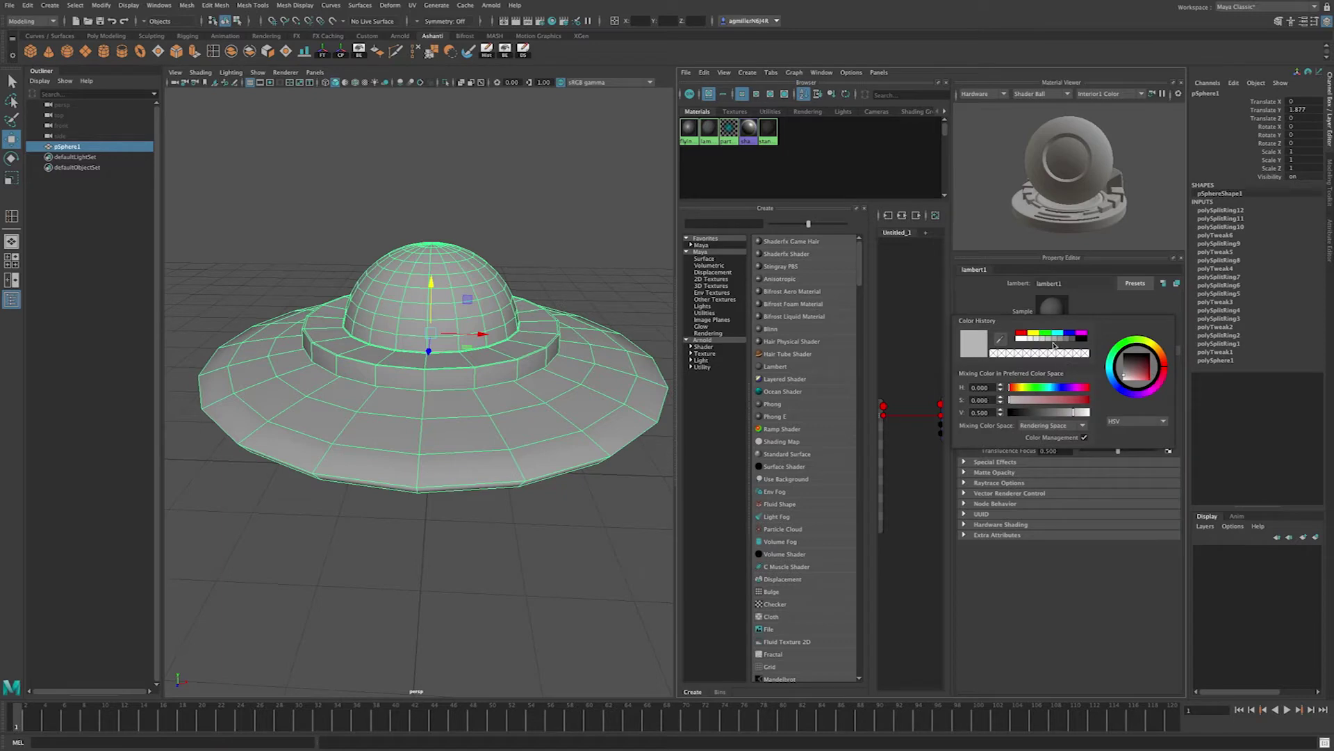
- Set lambert1's colour to red from Color History, try a darker red, then revert
left_click(1024, 334)
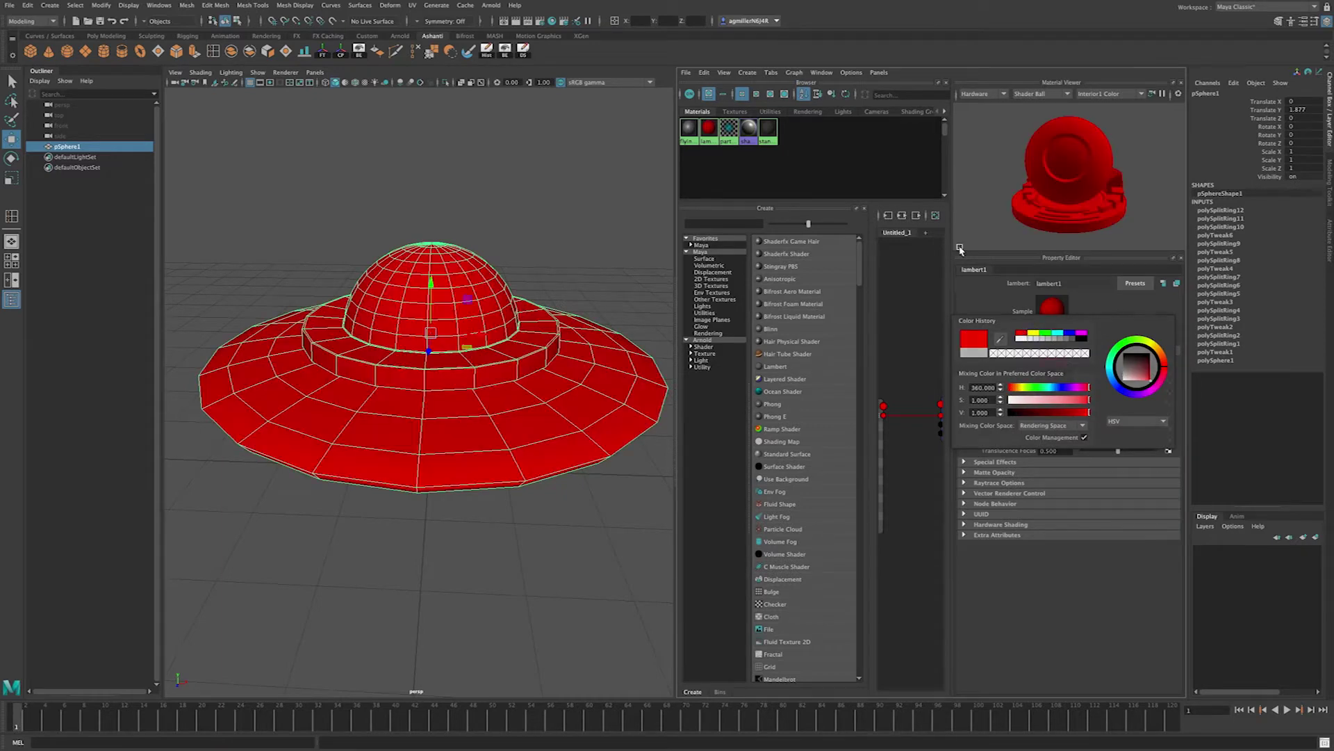
left_click(519, 187)
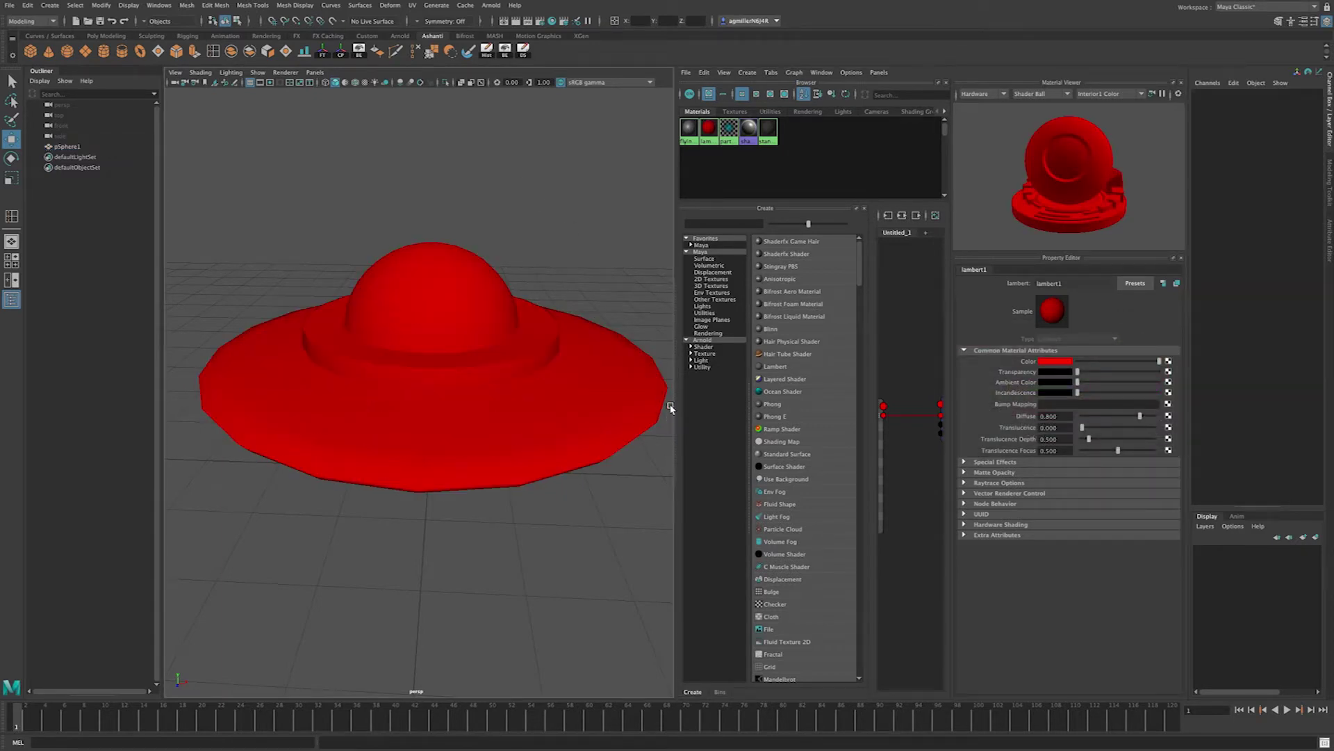
left_click_drag(518, 364, 515, 361, "alt")
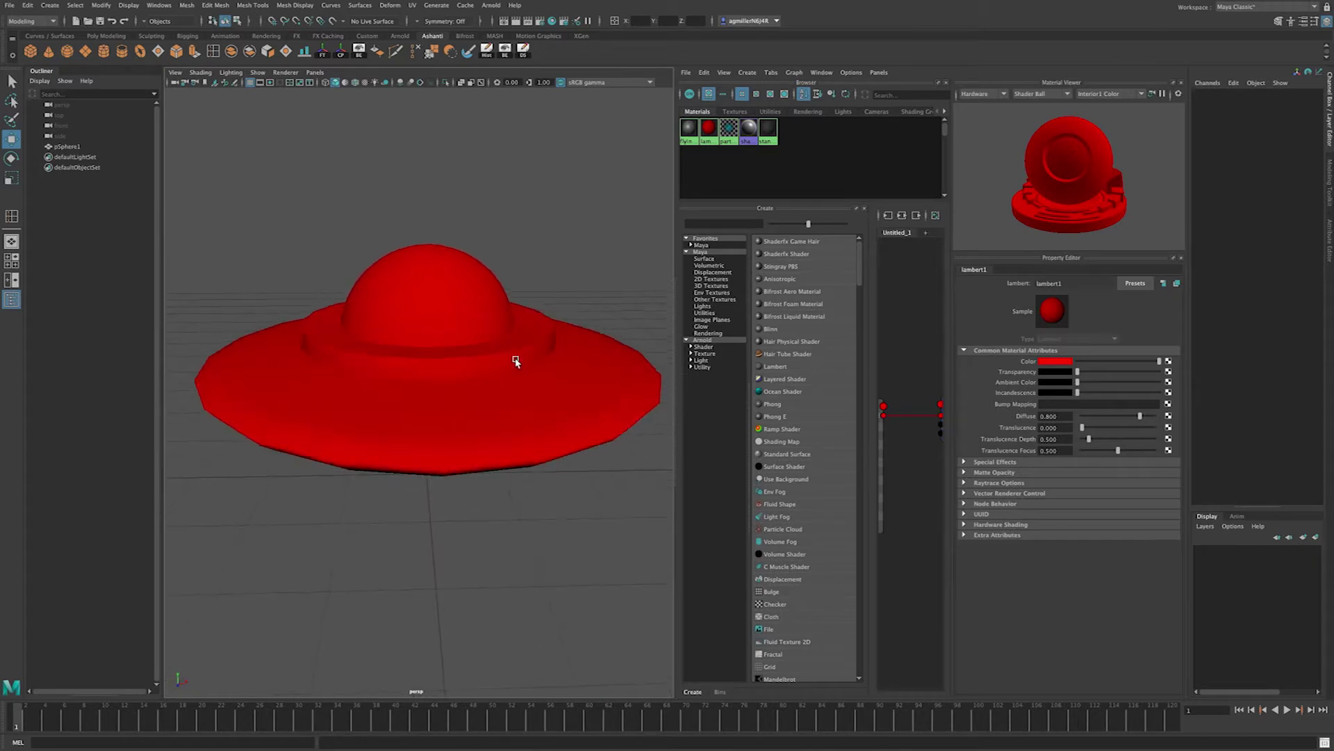
left_click(563, 445)
left_click(1063, 363)
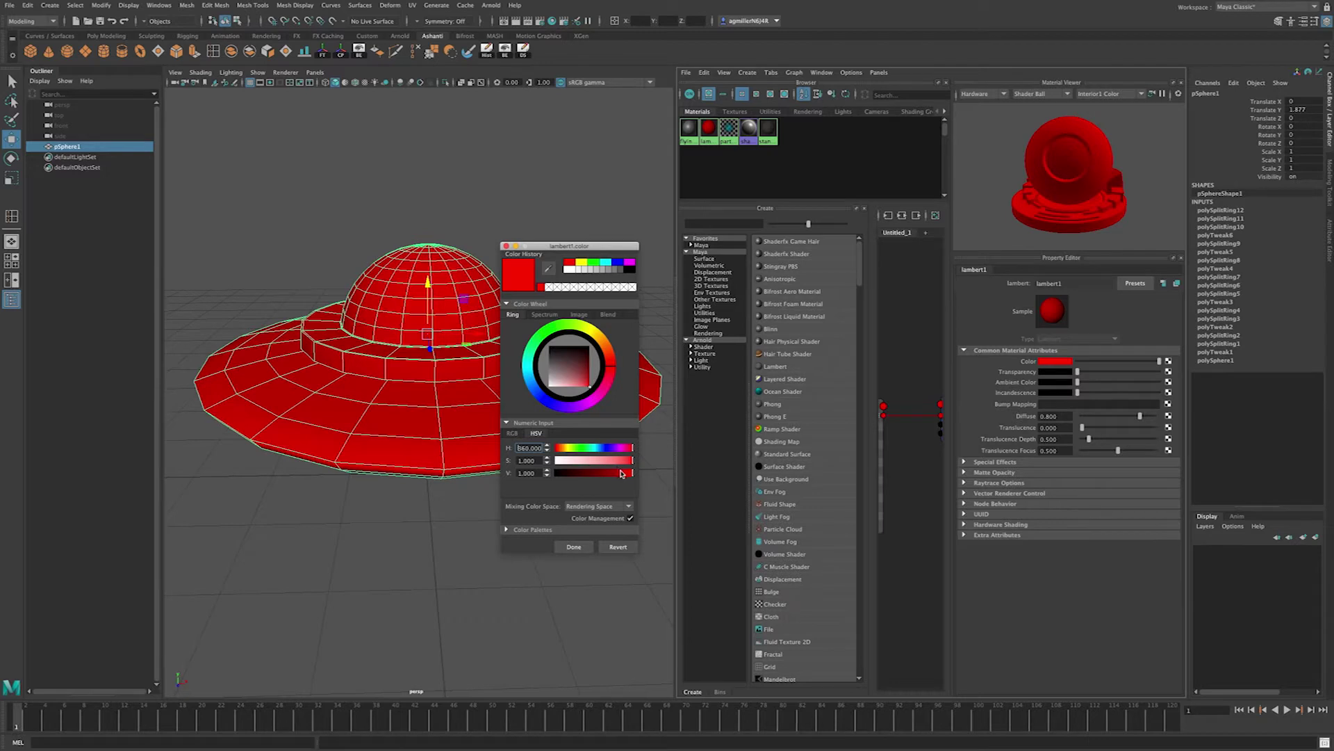
left_click_drag(622, 472, 614, 474)
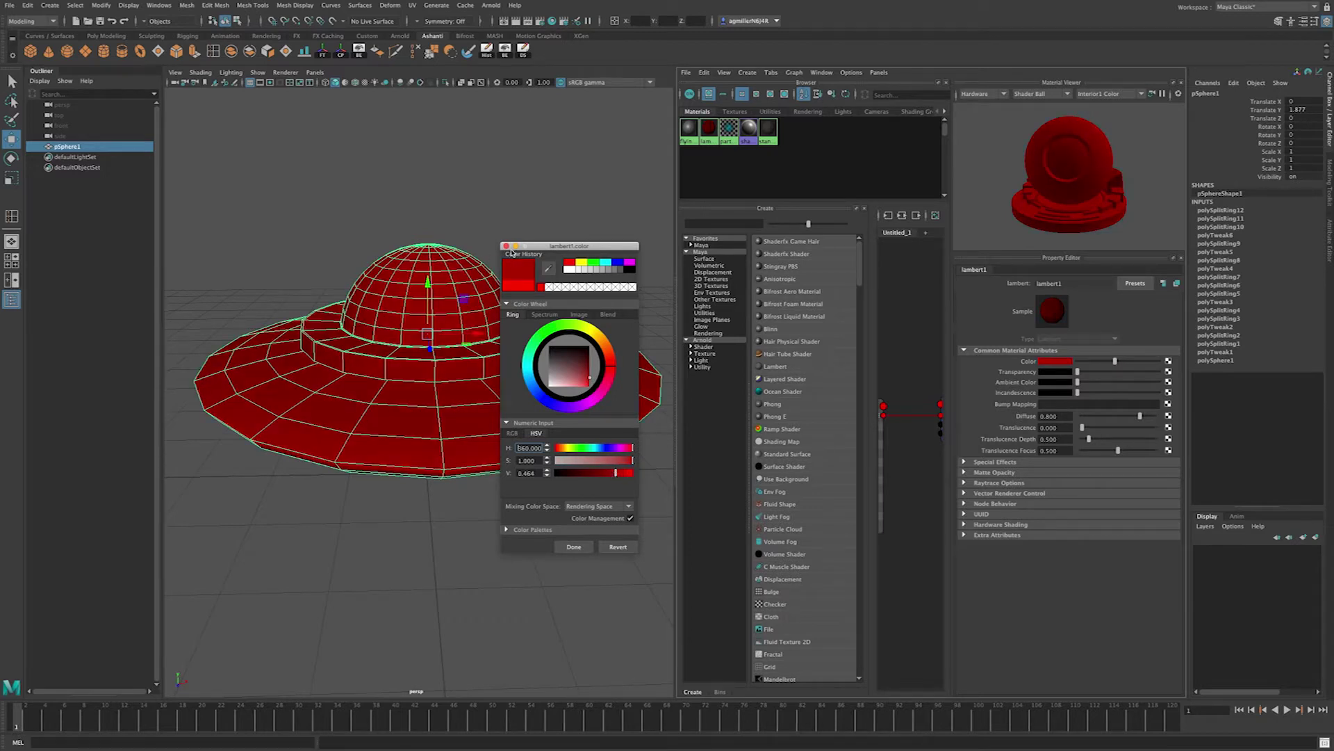
left_click(506, 246)
- Deselect the saucer, turn on smooth shading, and bring up component modes over the dome
left_click(518, 245)
key("3")
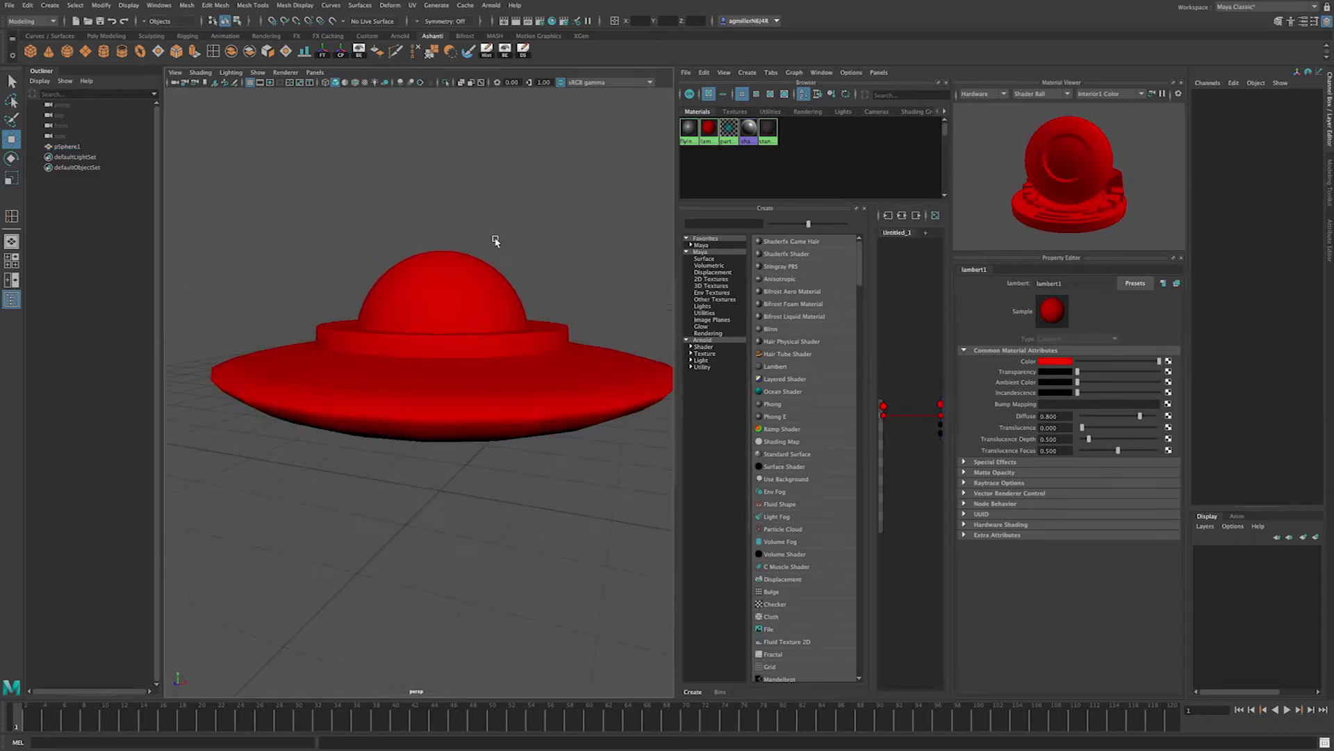
left_click_drag(496, 240, 486, 238, "alt")
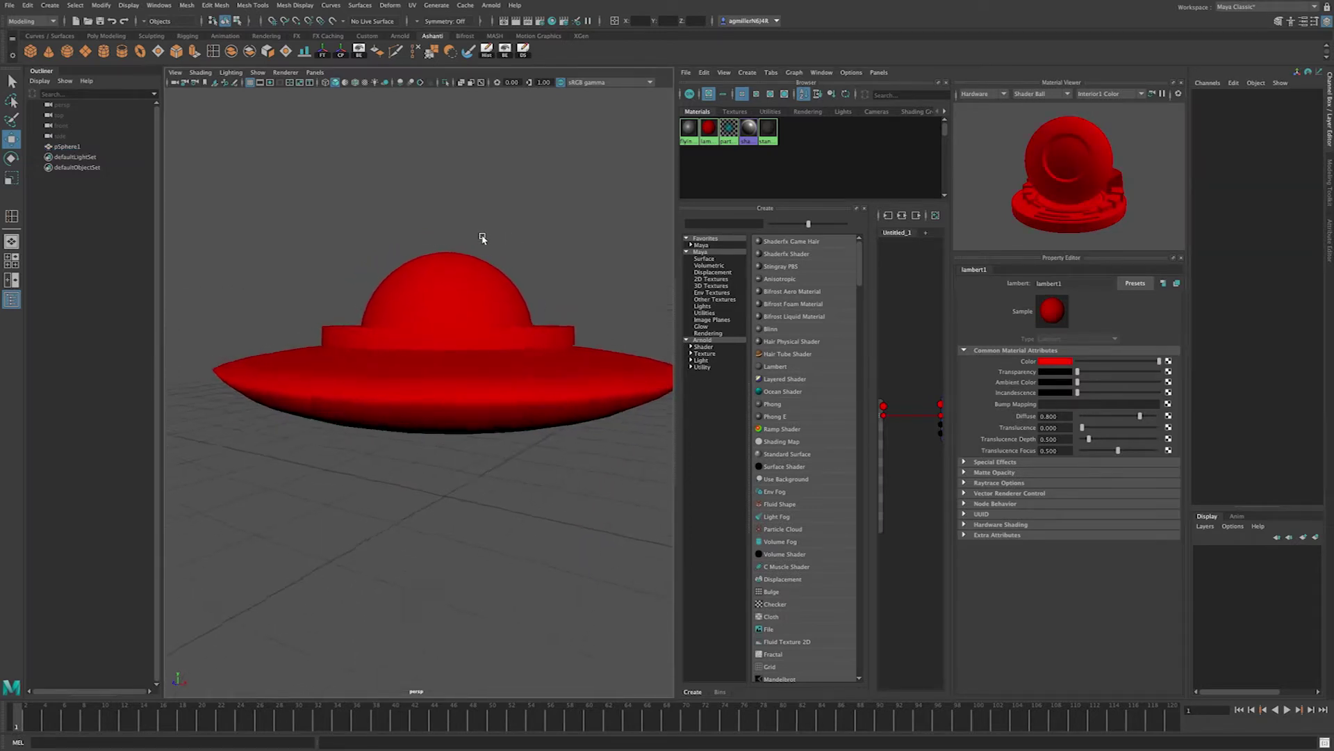
middle_click_drag(404, 285, 352, 288, "alt")
right_click_drag(397, 290, 459, 289)
right_click(394, 279)
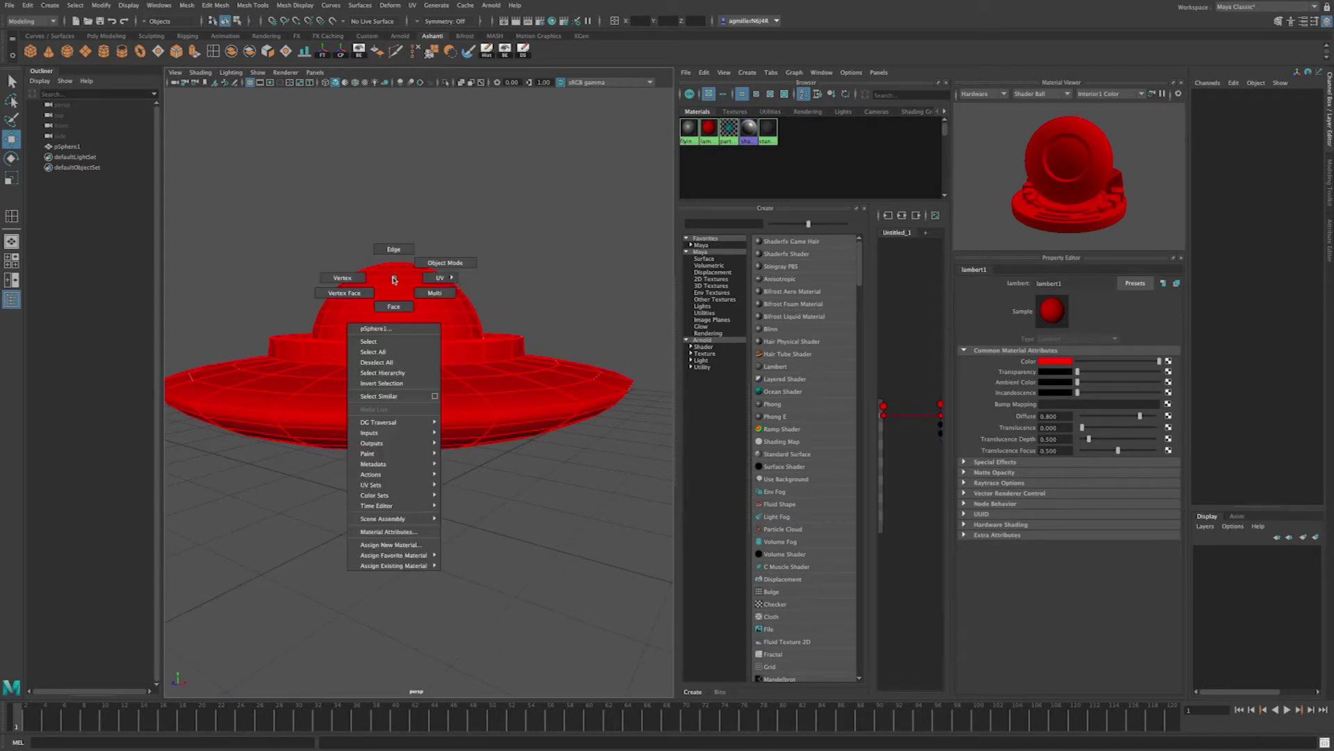
- Switch to Right View, enter Face mode and marquee-select the dome's upper faces
right_click_drag(394, 279, 447, 327)
key("space")
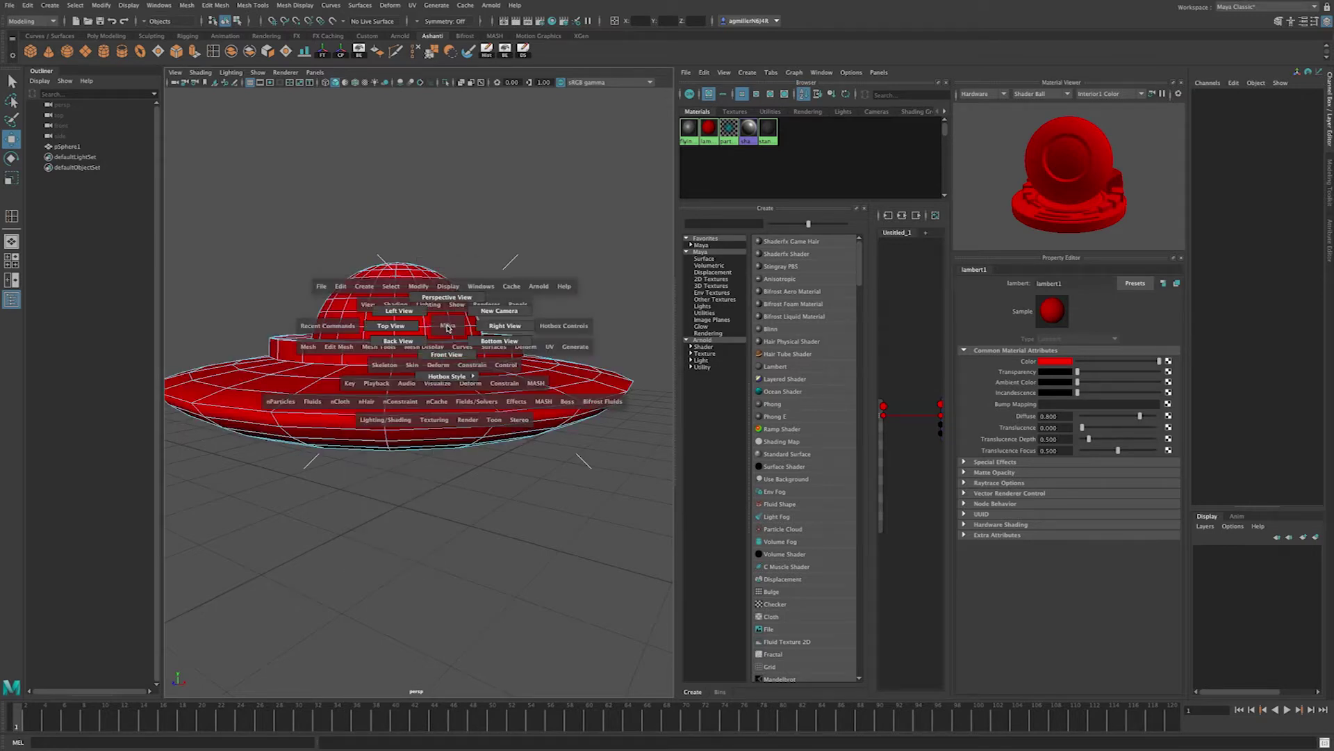
left_click_drag(448, 327, 505, 330)
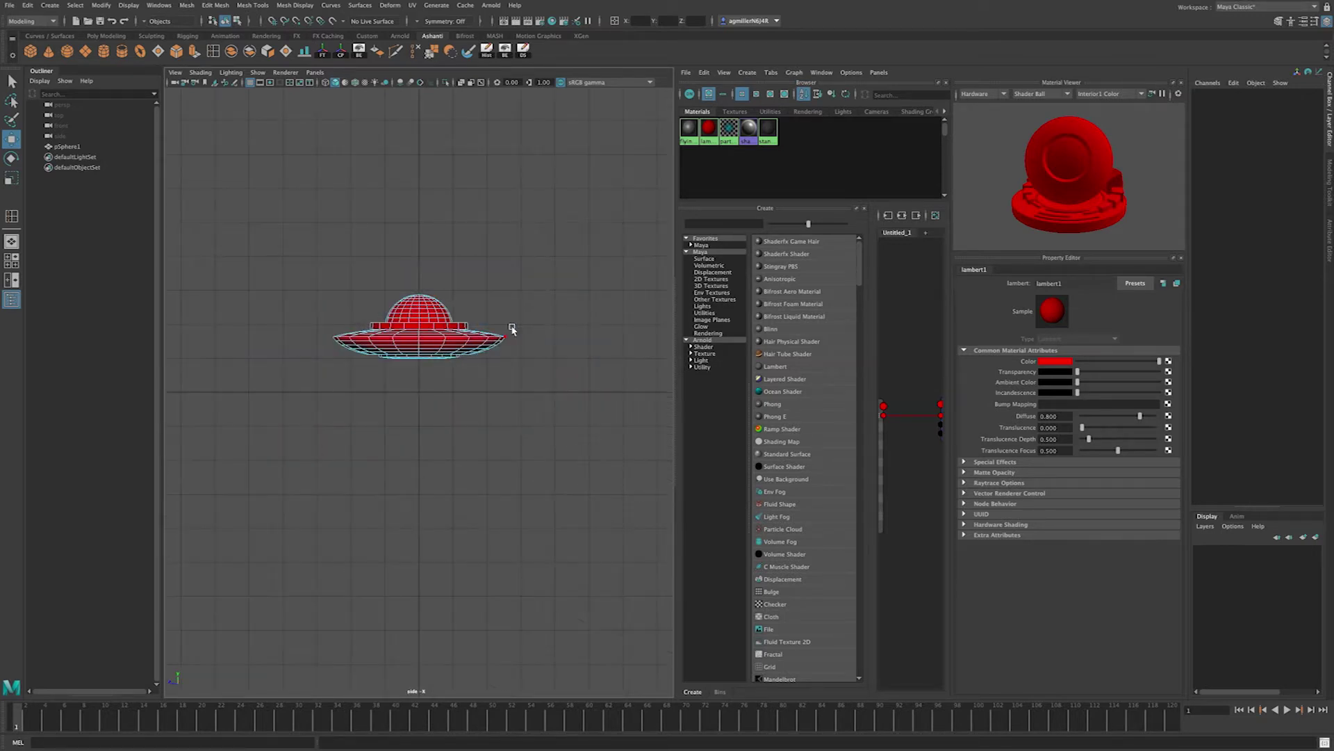
scroll(501, 330, "up", 8)
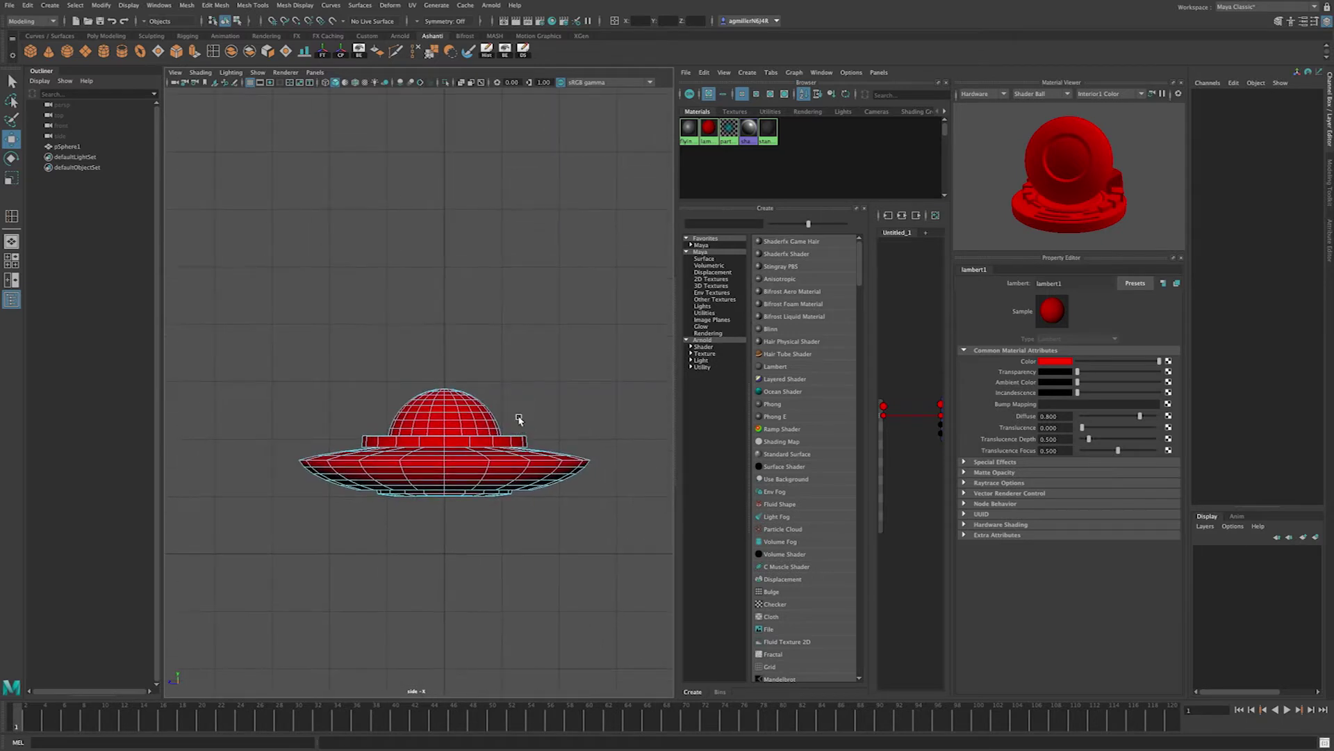
middle_click_drag(517, 415, 512, 361, "alt")
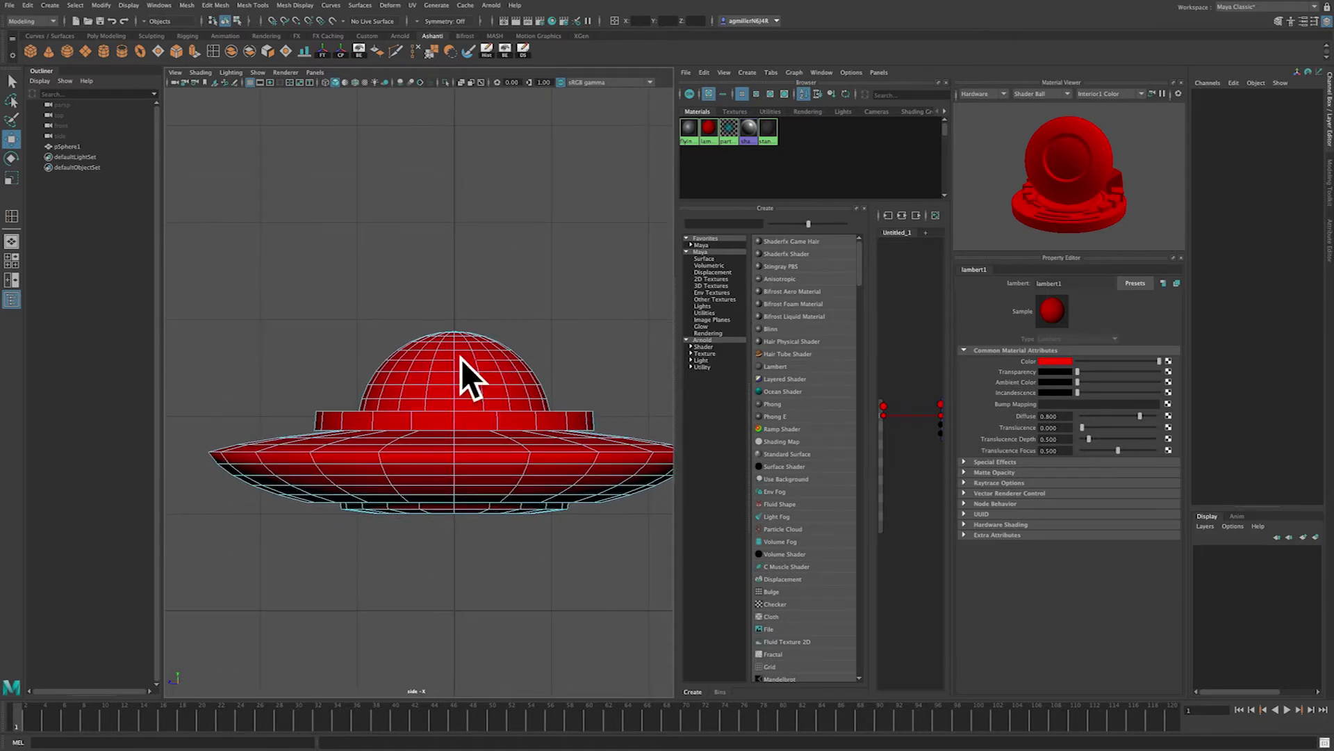
right_click_drag(459, 361, 471, 393)
left_click_drag(298, 265, 595, 406)
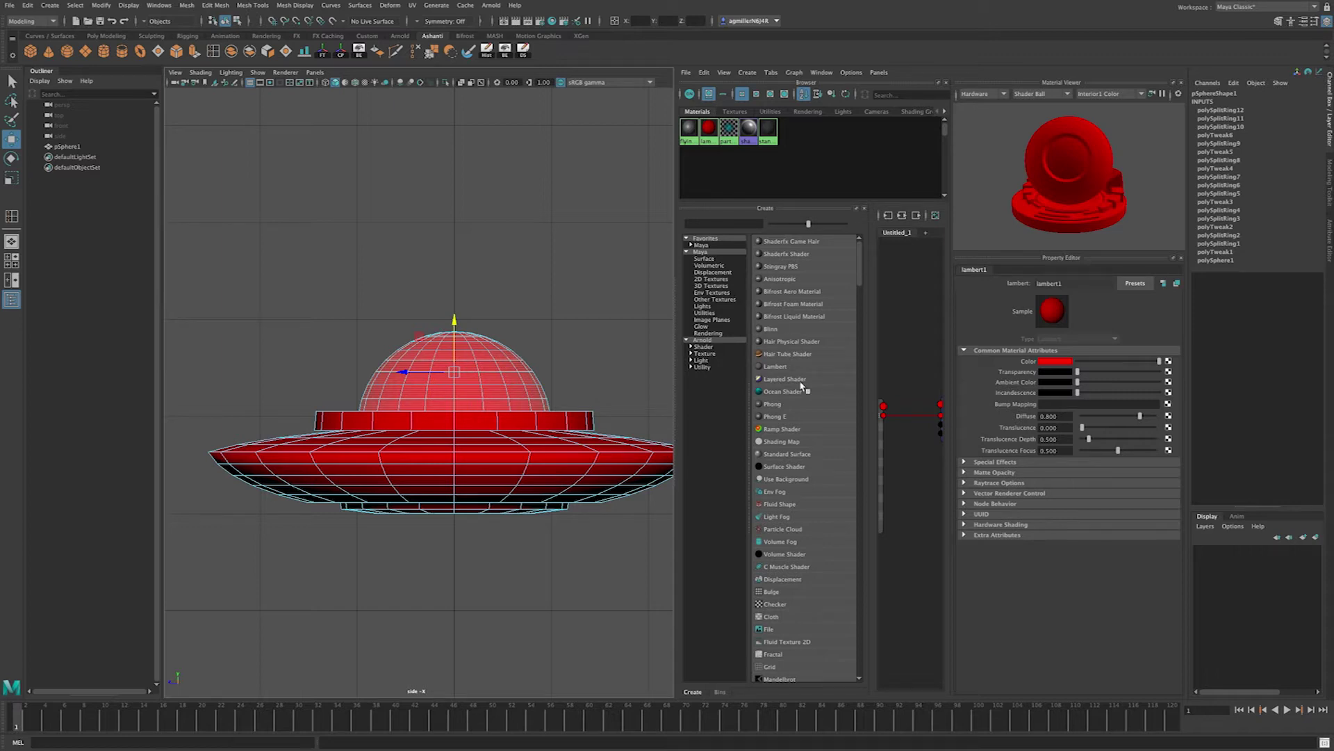
- Create a second Blinn material, misnamed galss
left_click(771, 329)
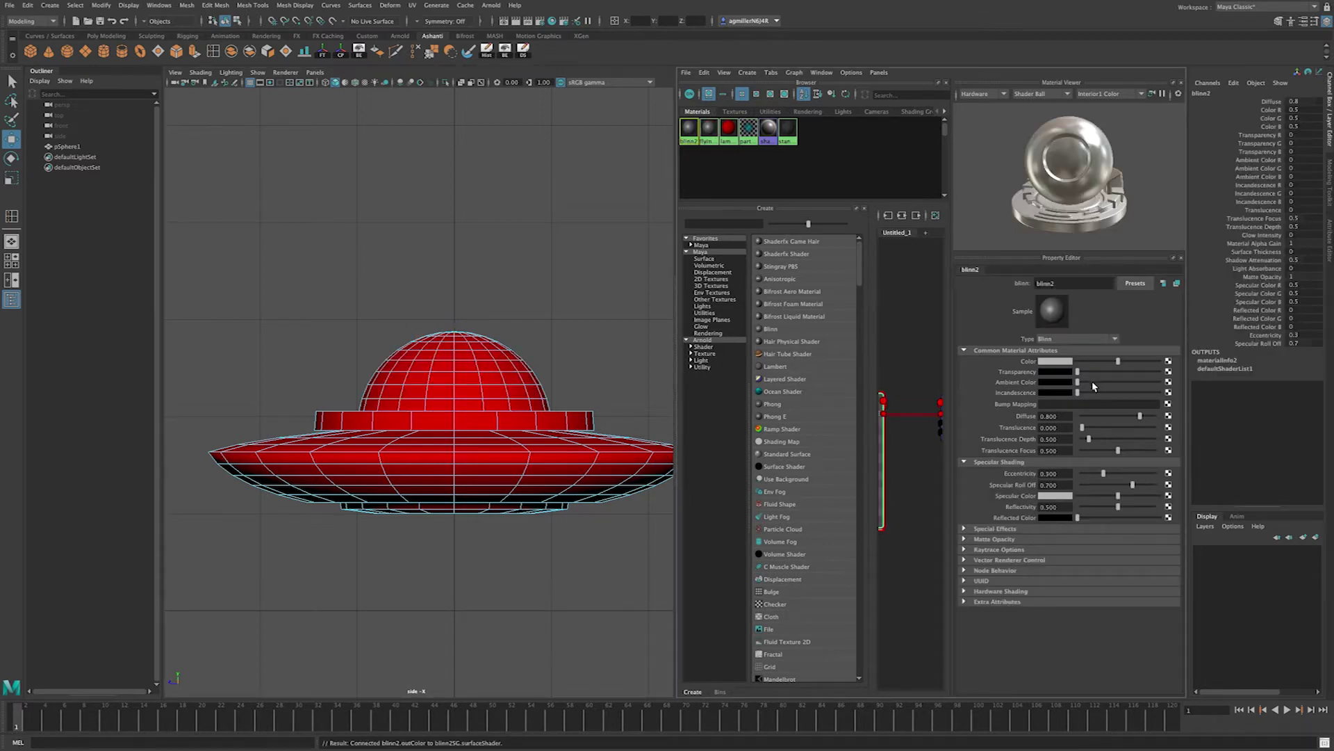
left_click(1076, 283)
type("ga")
key("Return")
- Assign the galss material to the selected dome faces
left_click_drag(311, 274, 561, 397)
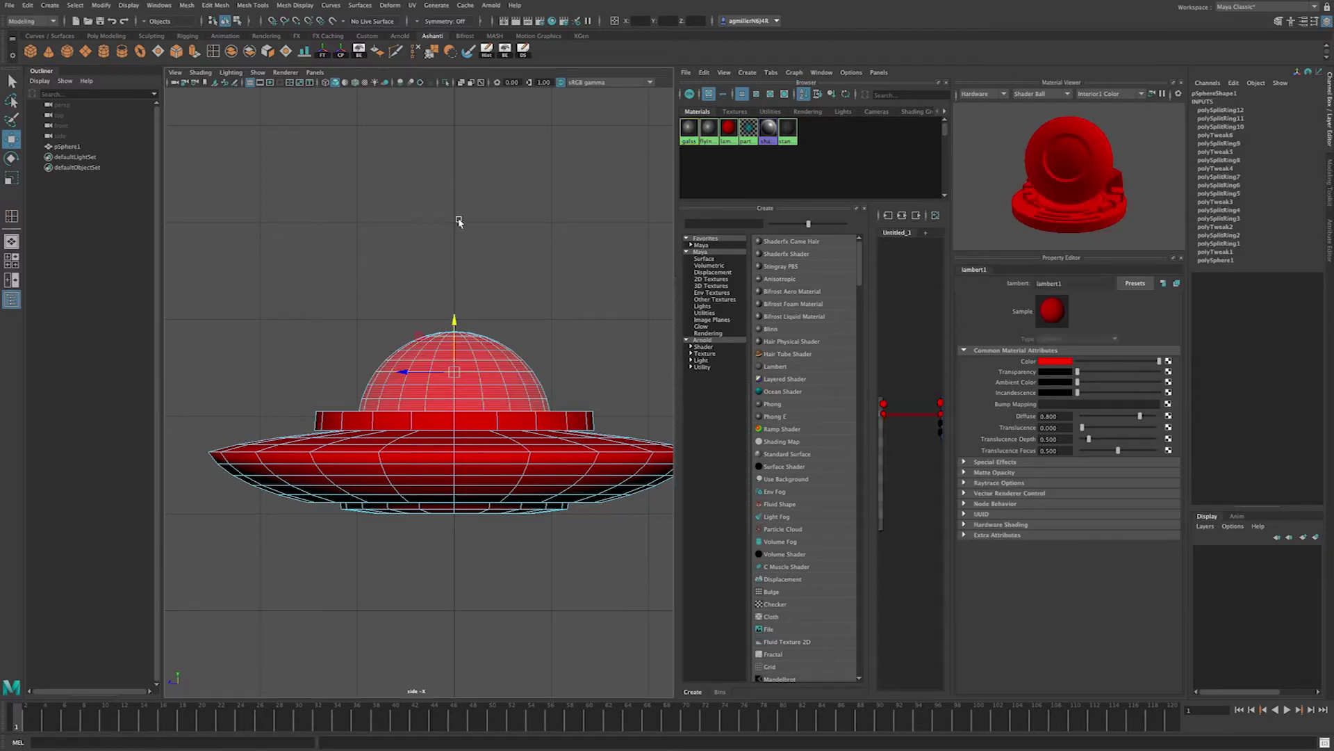
right_click(688, 129)
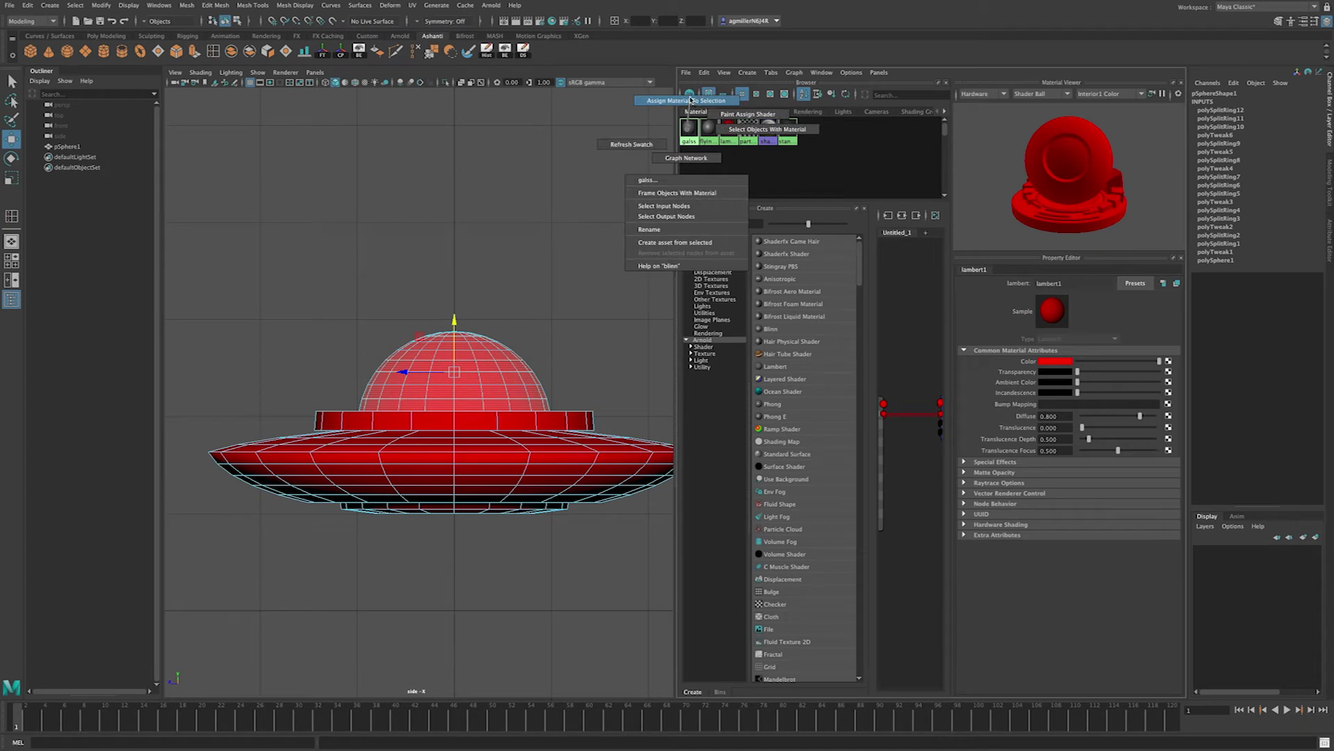
left_click(690, 101)
left_click(461, 174)
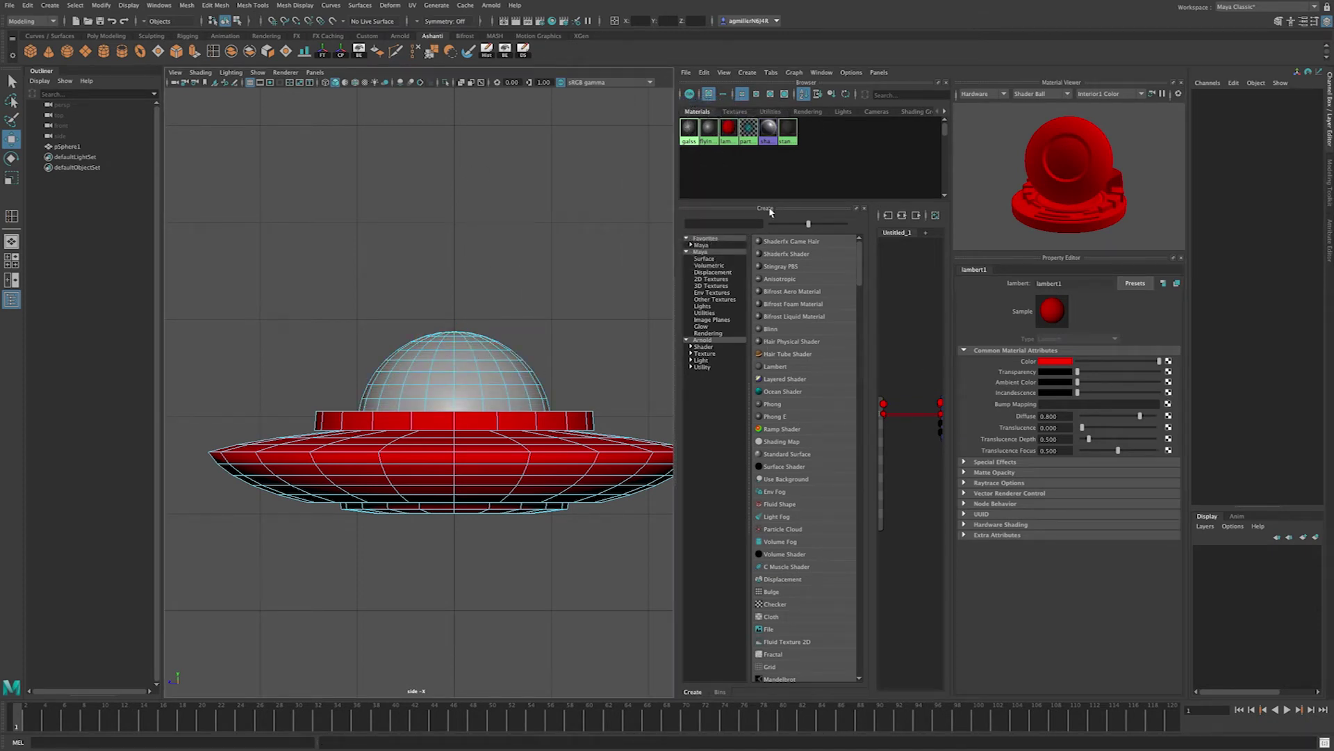
- Rename the material to glass and raise its Transparency
left_click(688, 127)
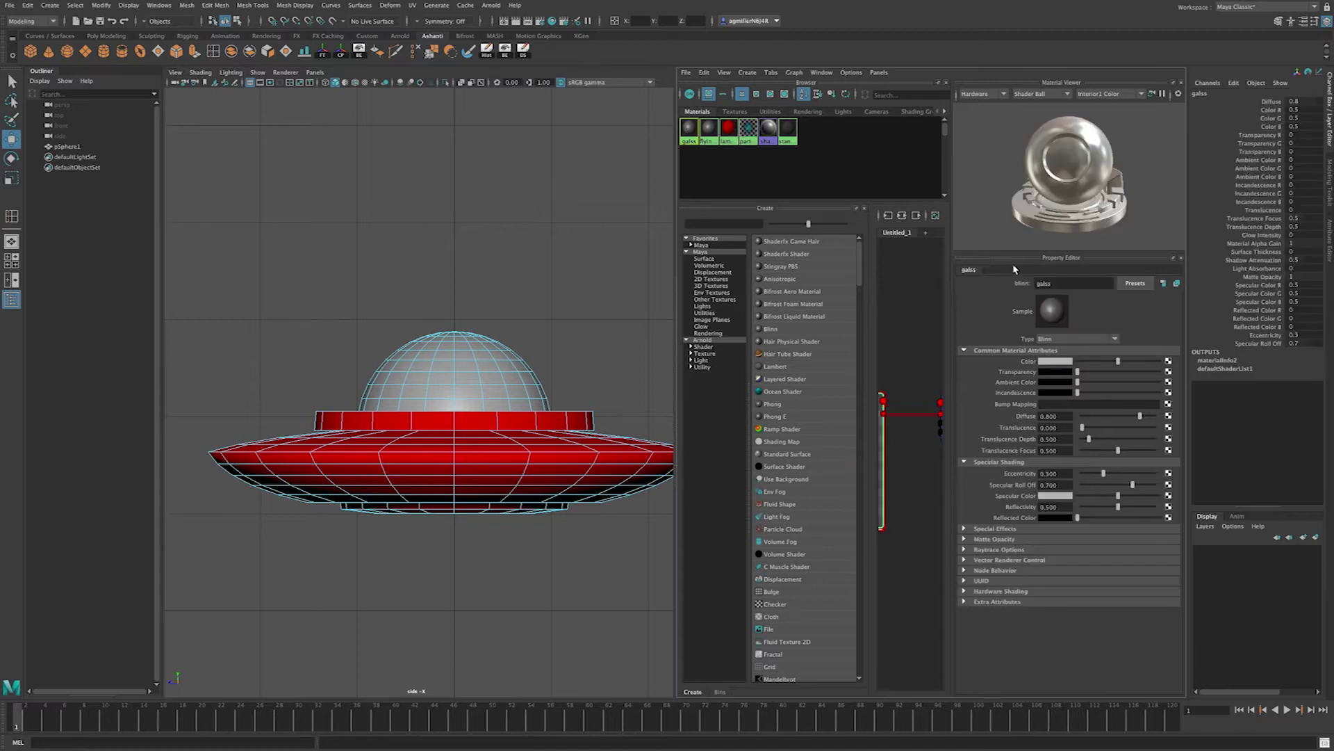
double_click(1044, 283)
type("glass")
key("Return")
left_click_drag(1086, 373, 1121, 376)
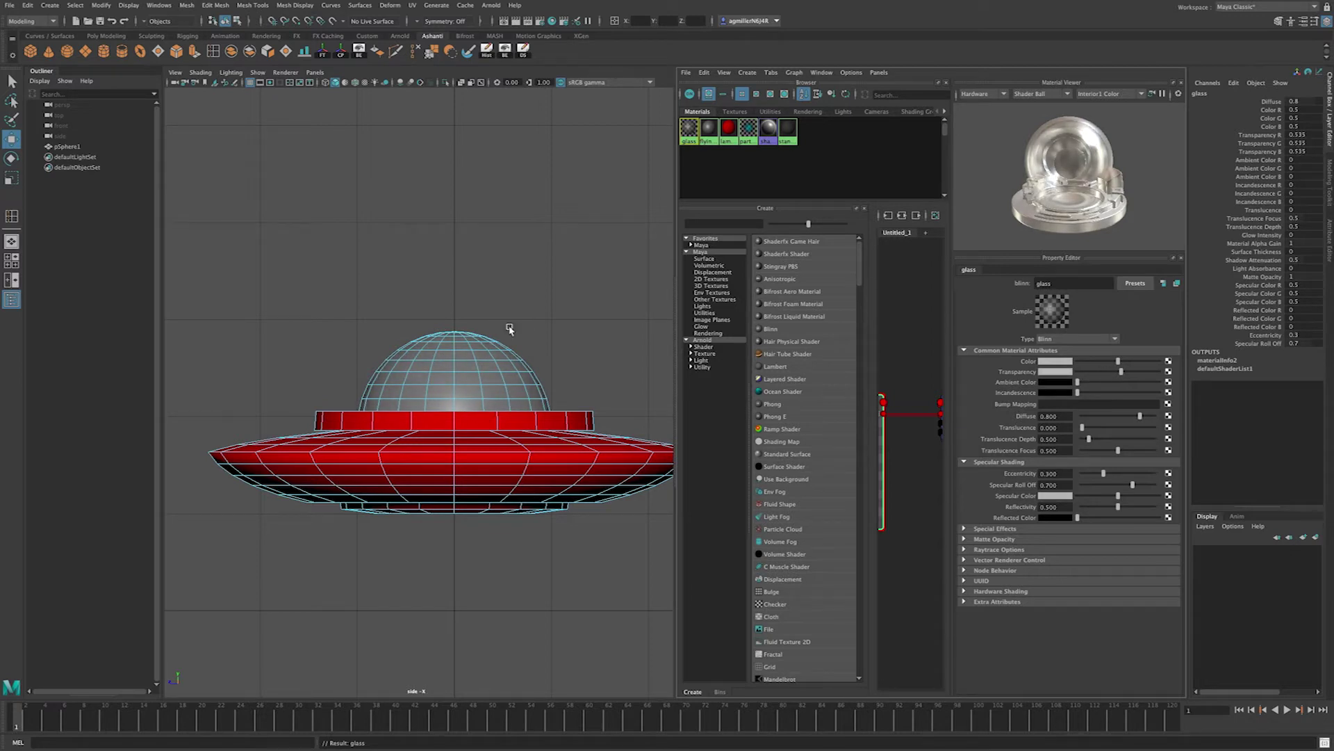
left_click_drag(443, 382, 506, 334, "alt")
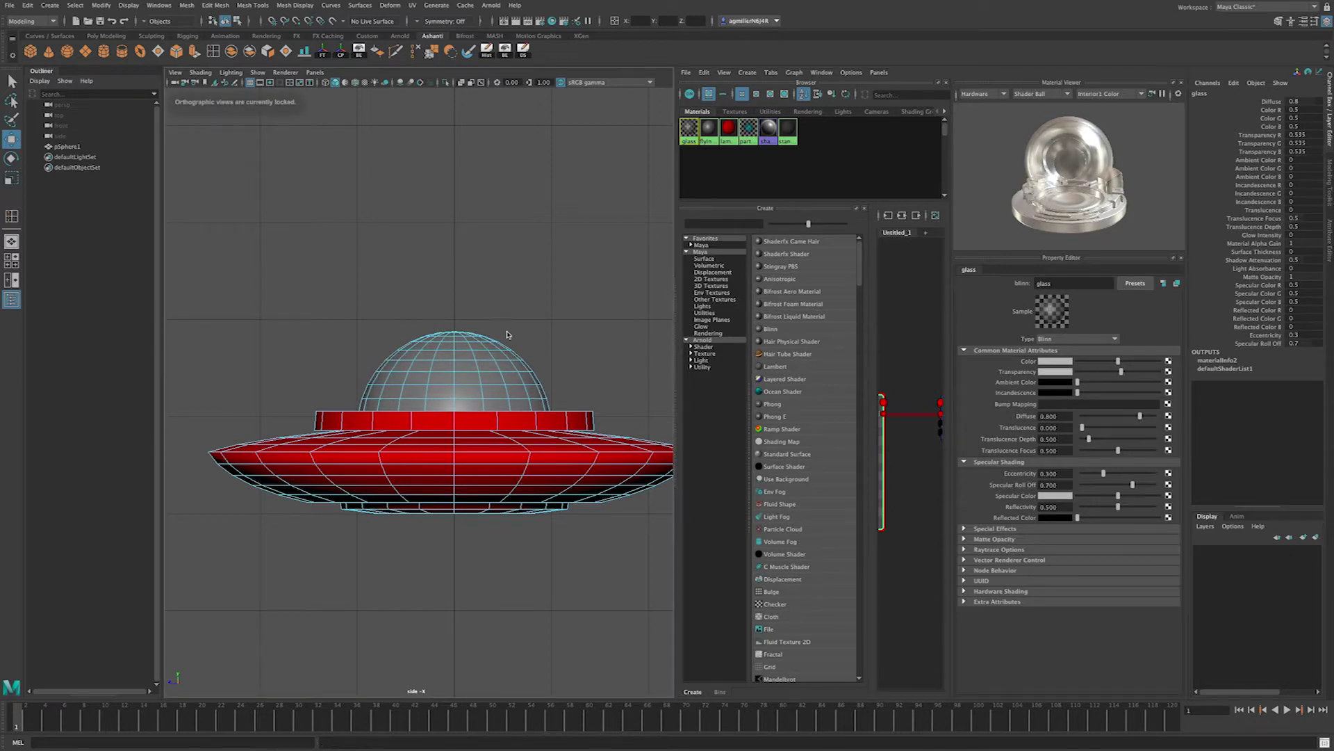
- Switch the side panel to Perspective View, frame the UFO and orbit around it
right_click(463, 342)
key("space")
left_click_drag(477, 305, 473, 312)
key("f")
left_click_drag(384, 382, 470, 265, "alt")
left_click(545, 229)
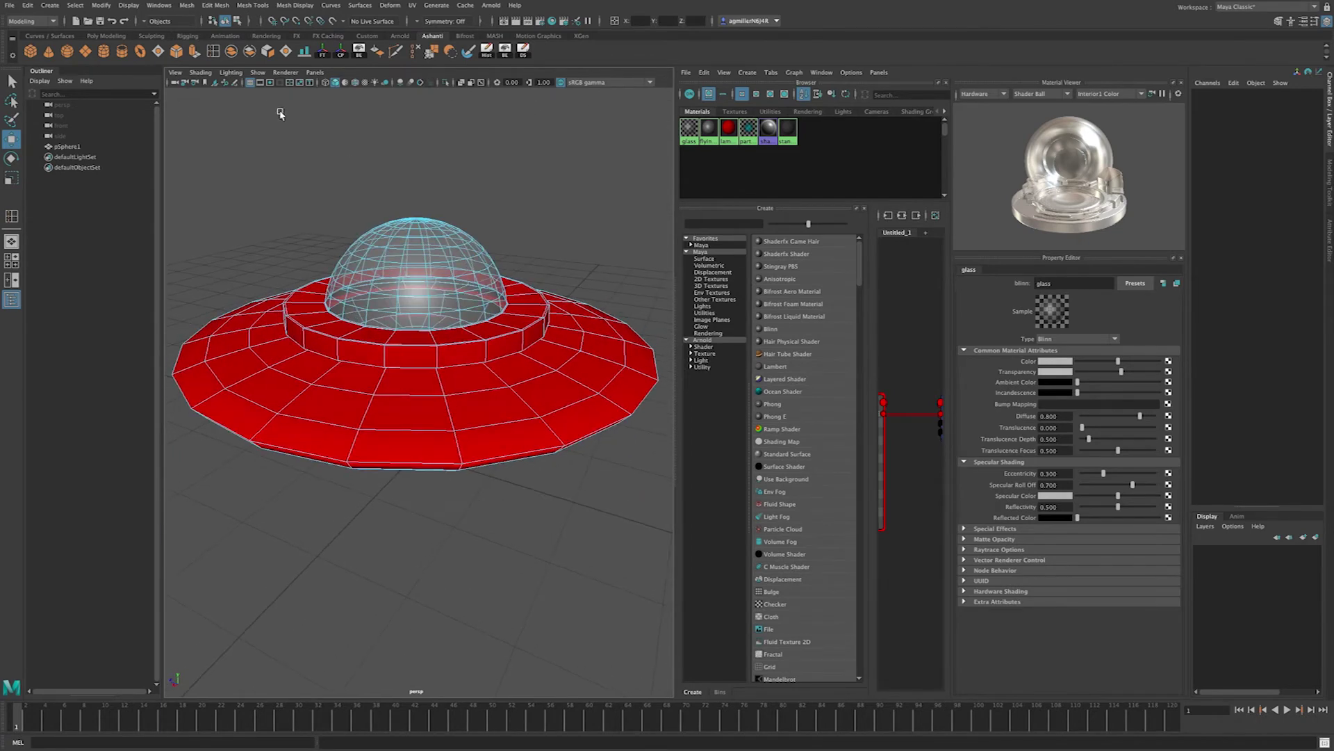
- Return to object selection and orbit the camera for a view of the see-through dome
left_click(237, 21)
right_click_drag(447, 275, 495, 261)
left_click(551, 233)
left_click_drag(551, 237, 512, 228, "alt")
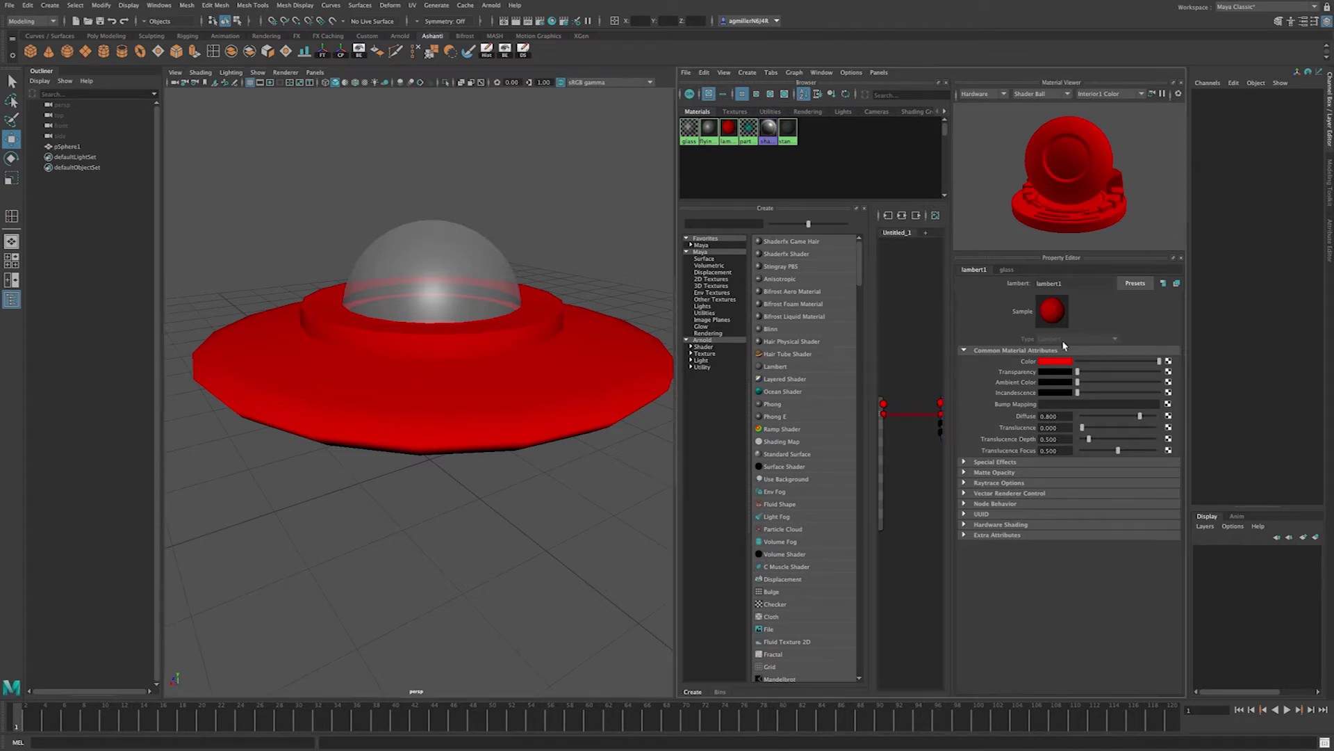
left_click(1059, 362)
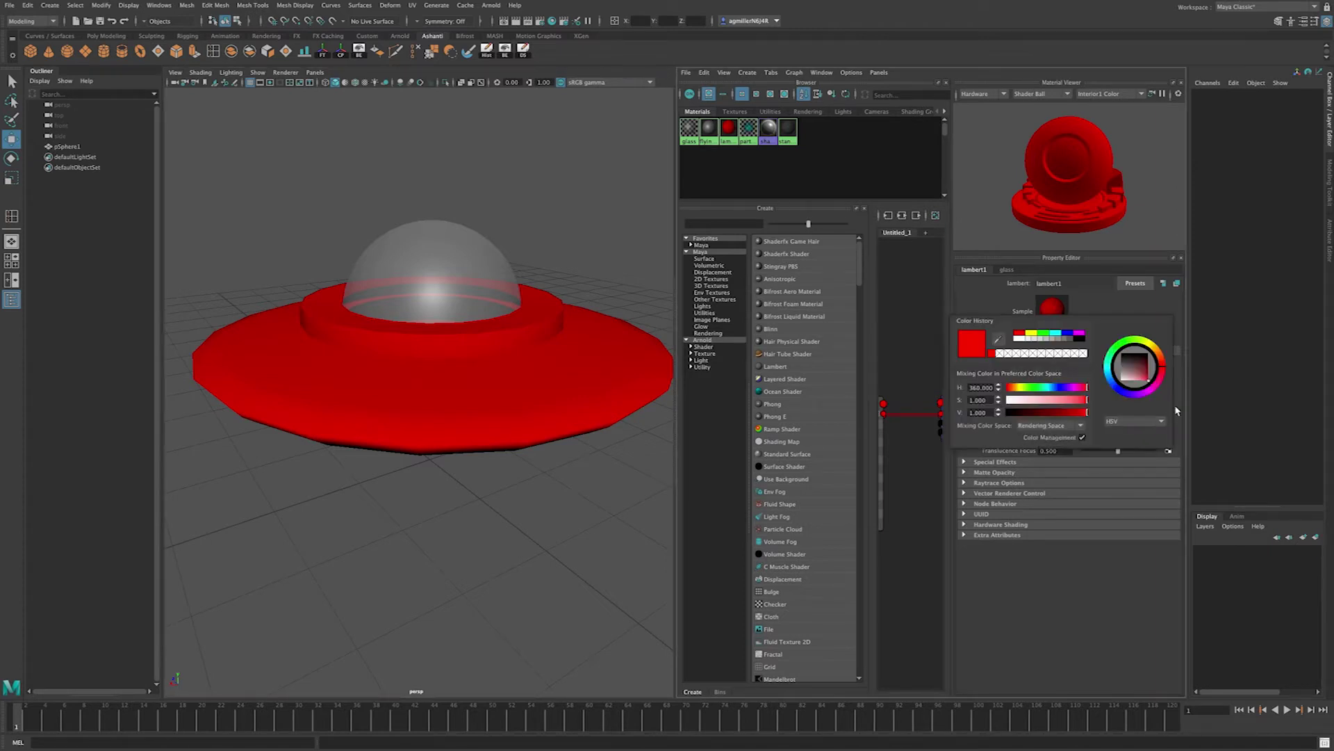
- Change lambert1's colour to dark grey and select pSphere1
left_click(1071, 340)
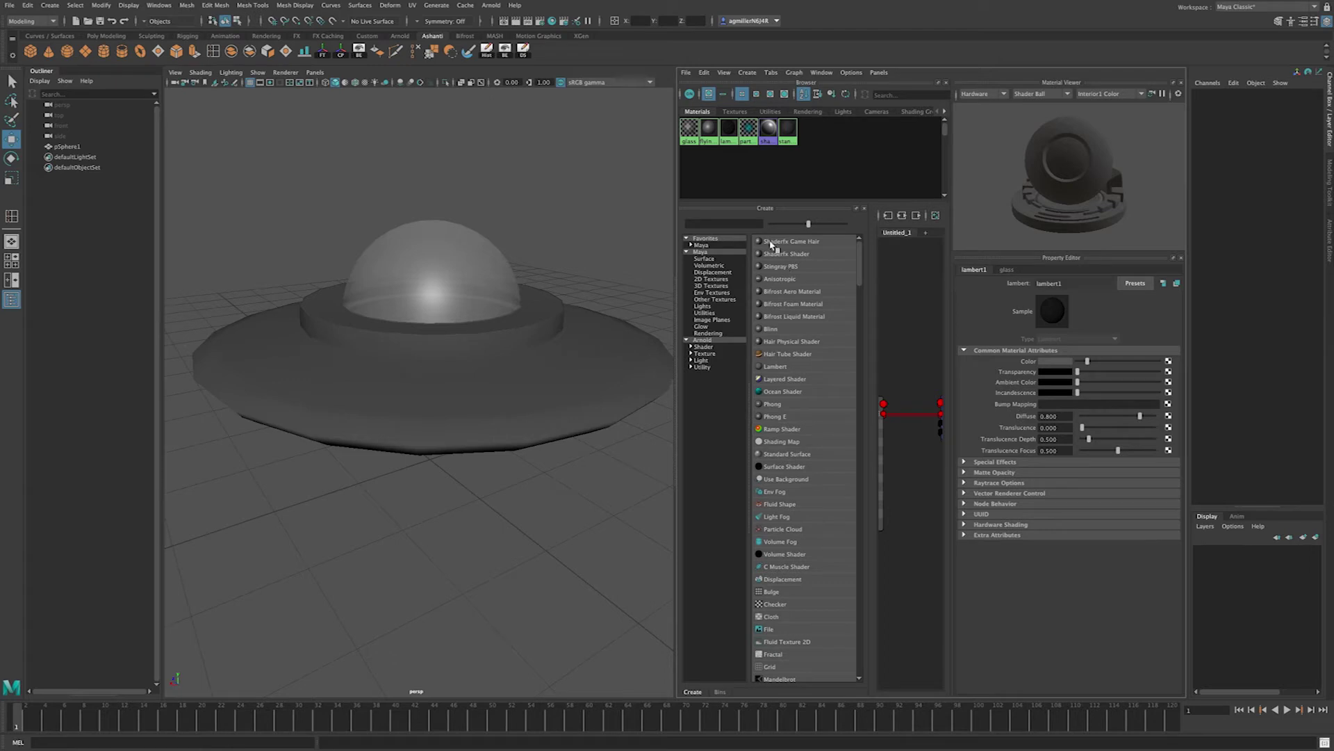
left_click(880, 73)
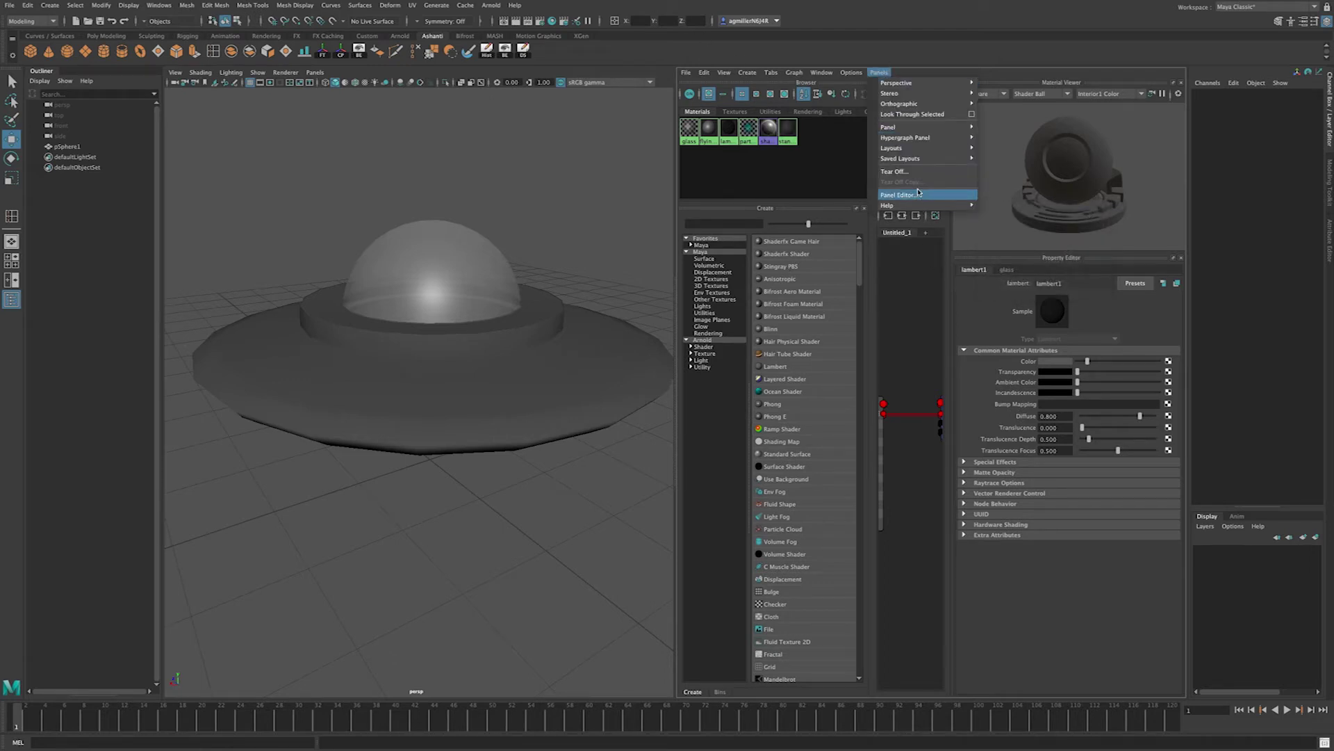
key("Escape")
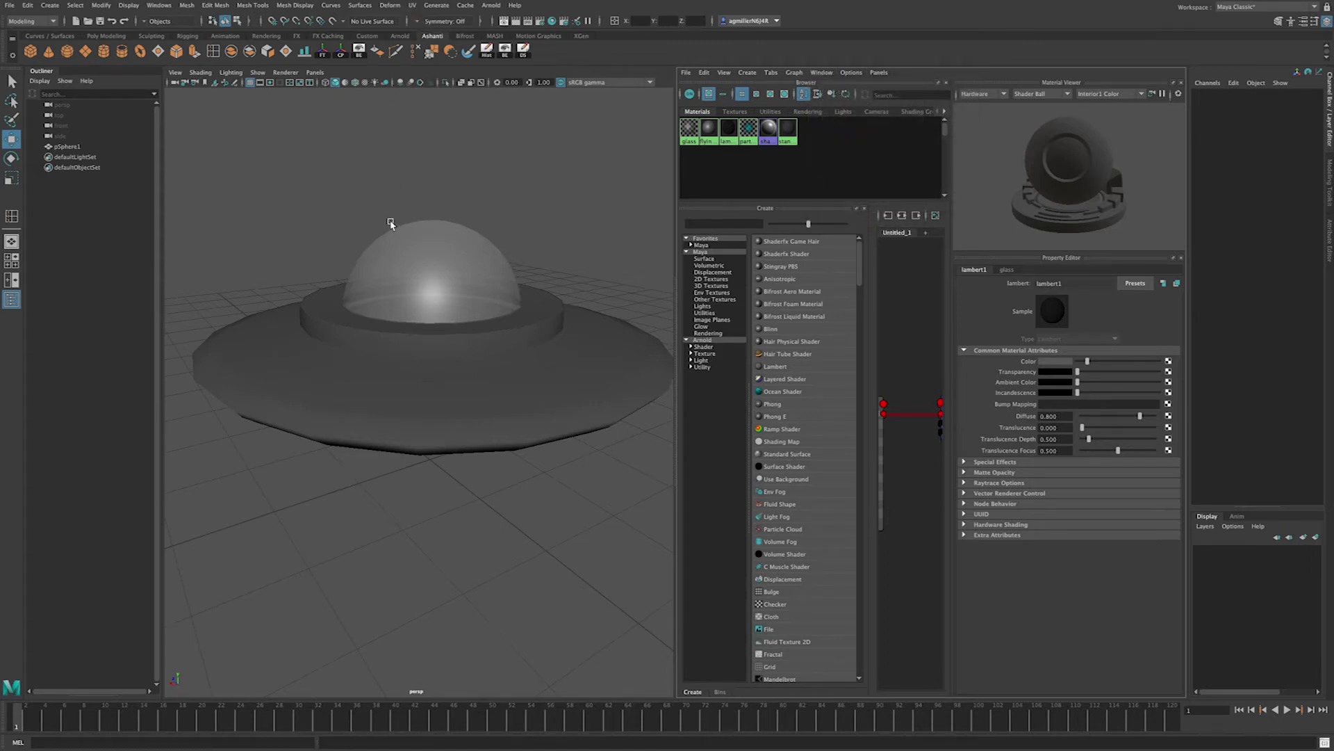
left_click(405, 300)
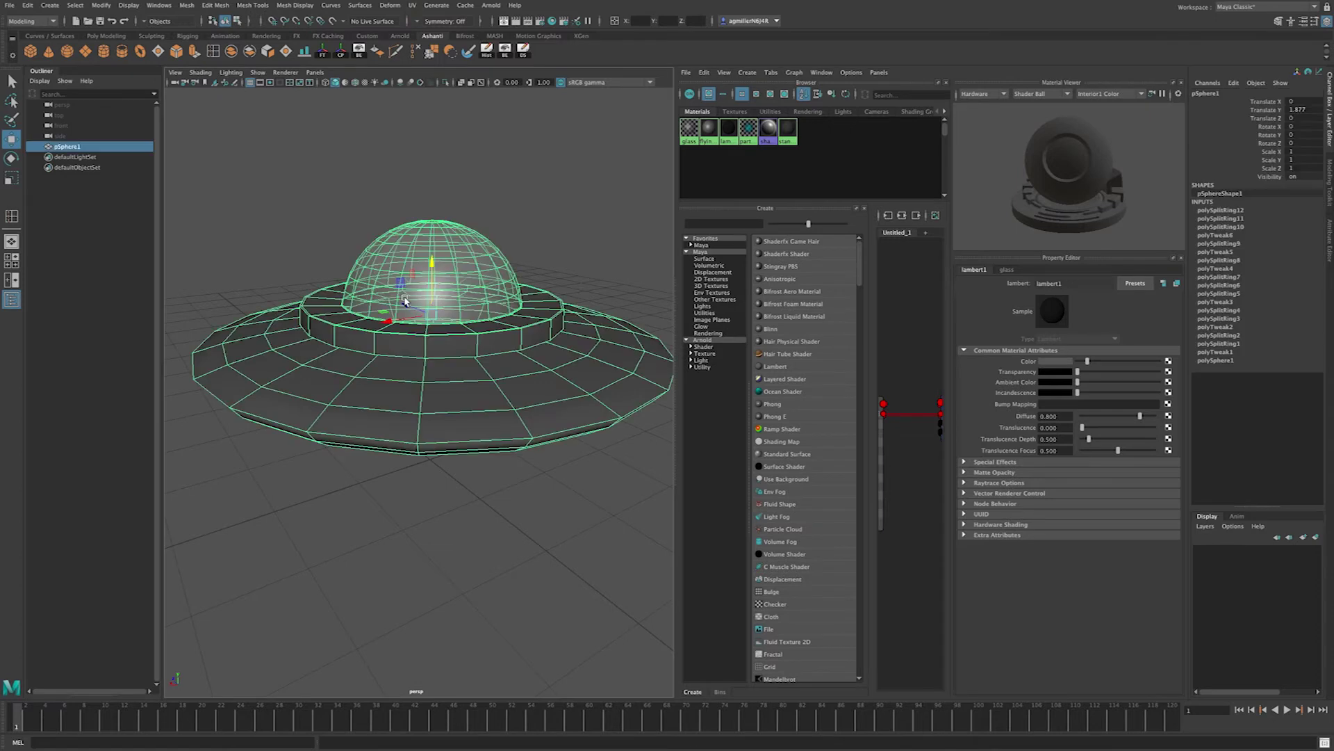
- Apply UV > Automatic projection (polyAutoProj1) to pSphere1
left_click(411, 5)
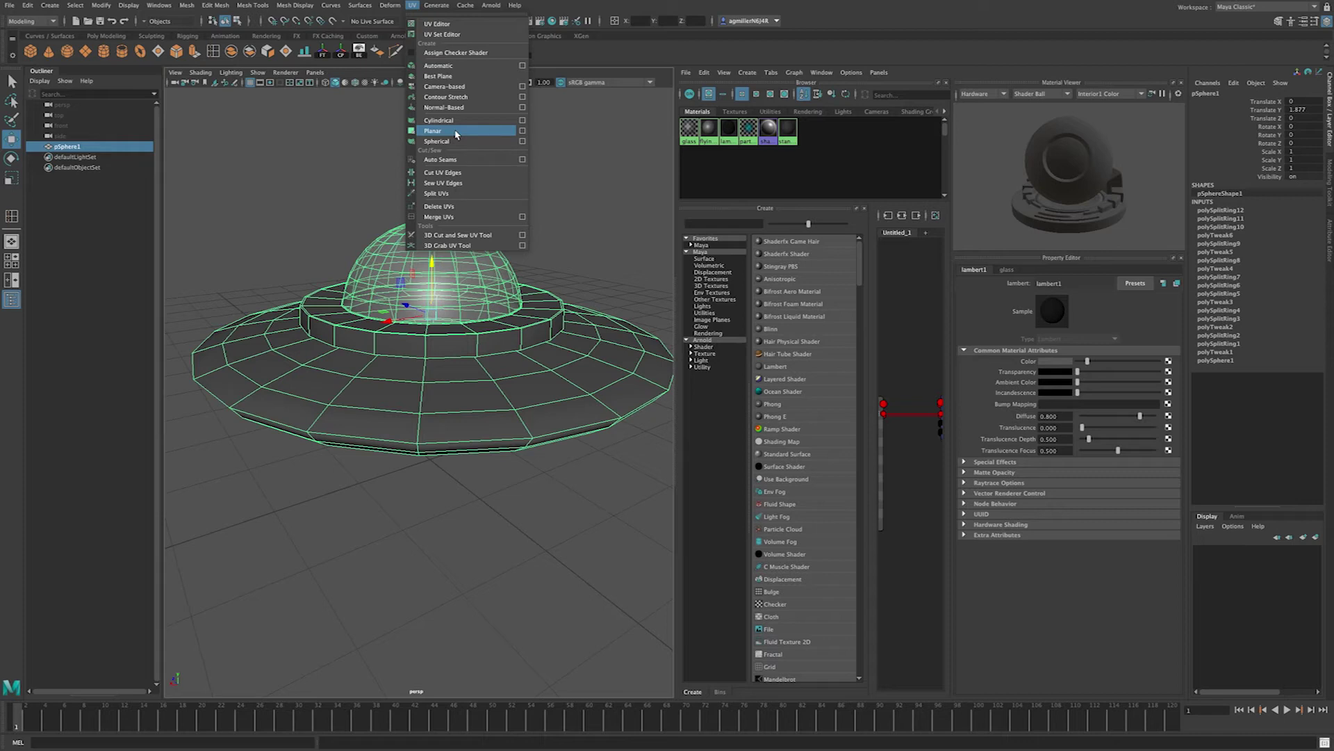
left_click(444, 66)
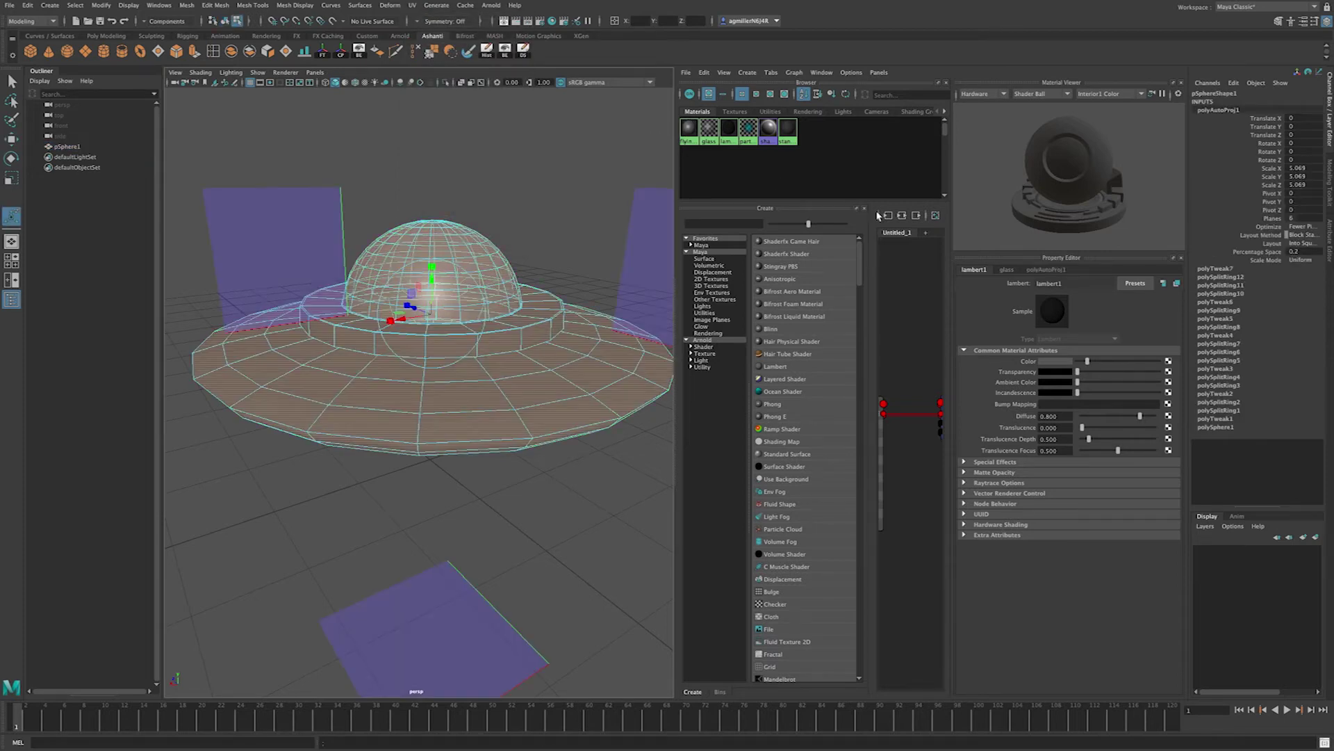
left_click(413, 6)
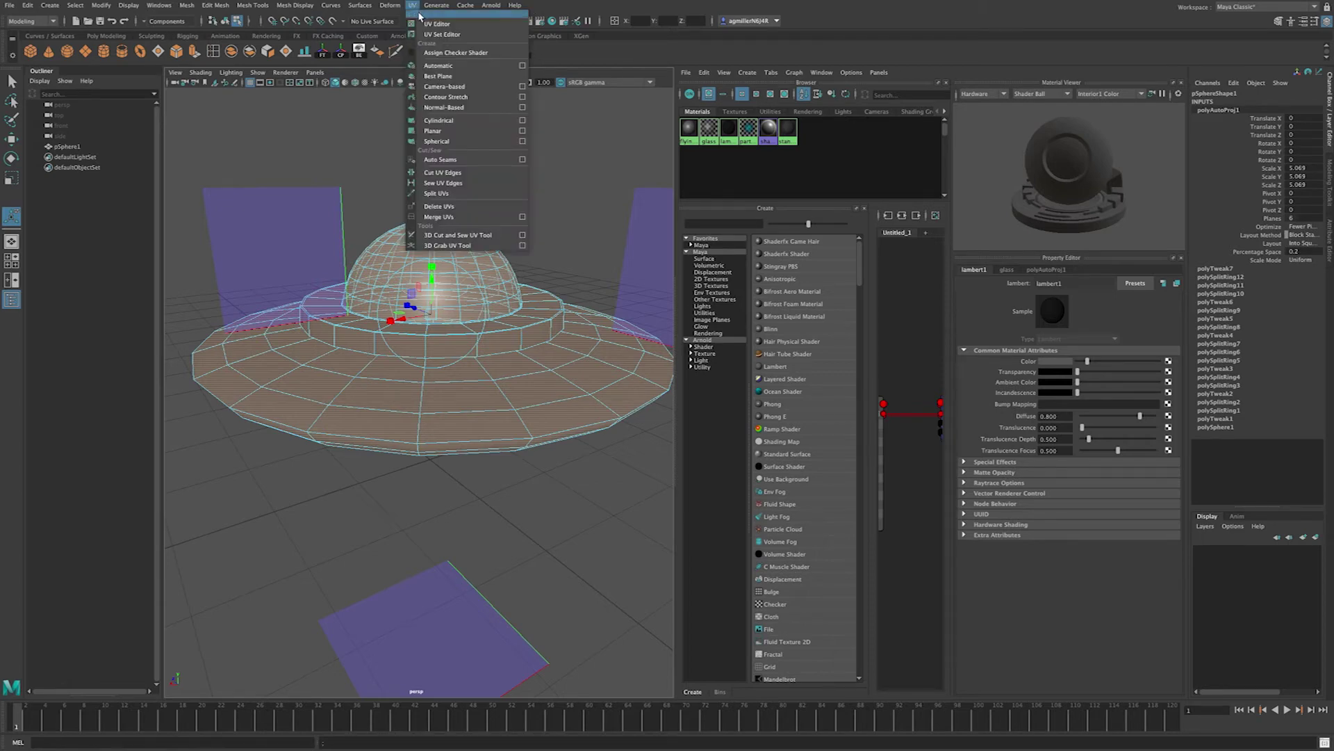
- Open the UV Editor and position its window on the right beside the 3D view
key("Return")
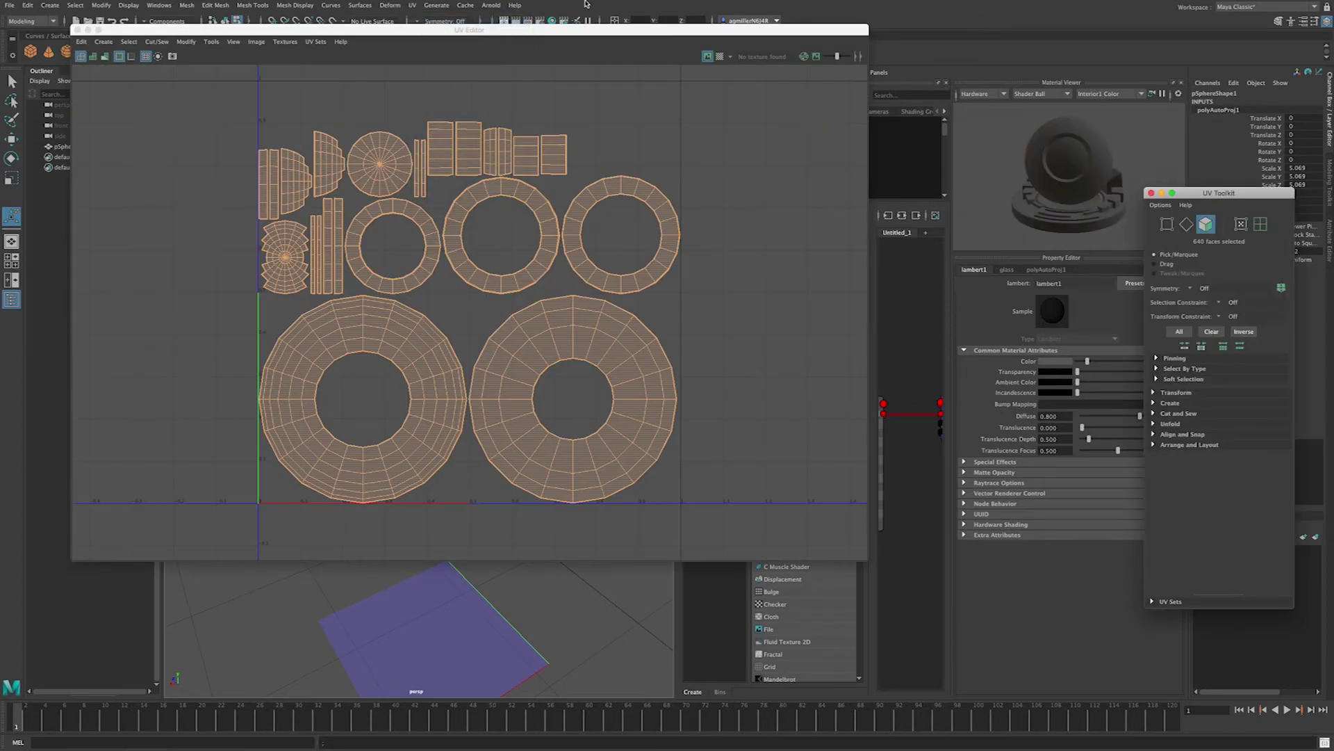
left_click_drag(561, 30, 892, 112)
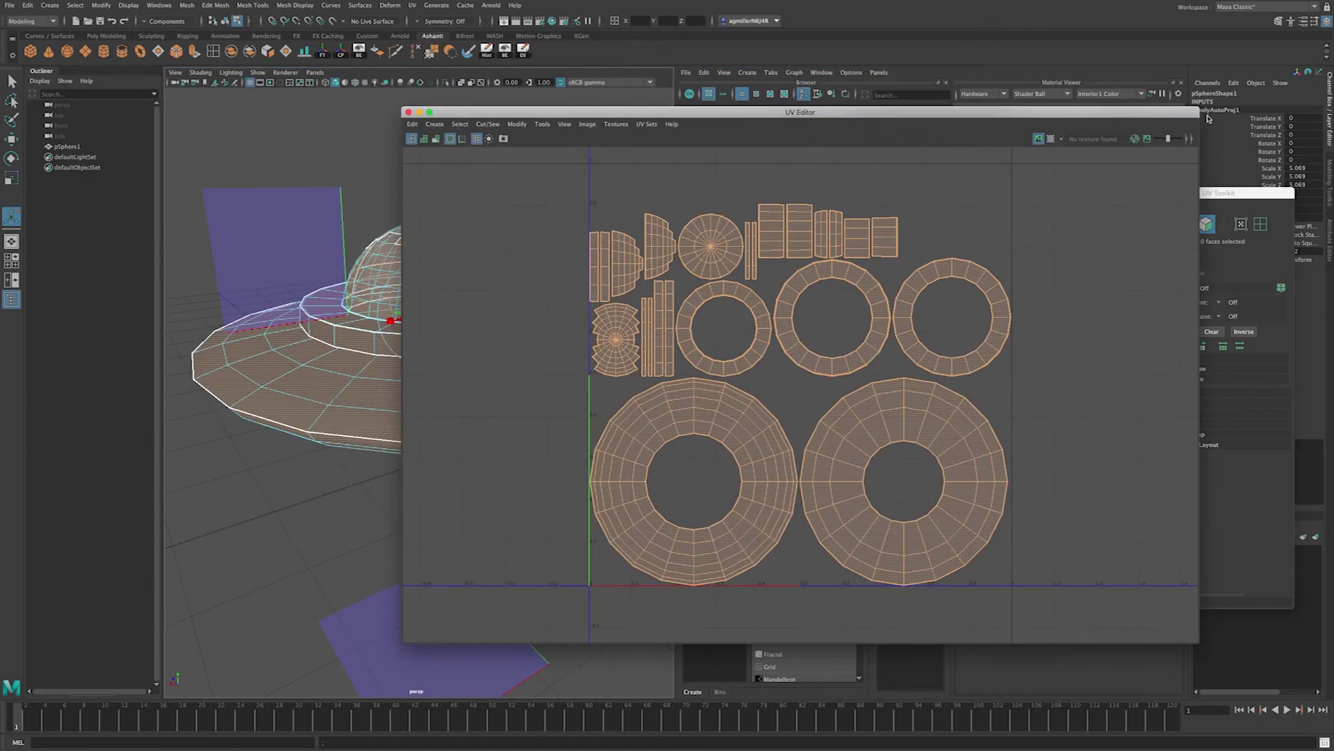
left_click_drag(1201, 111, 1278, 37)
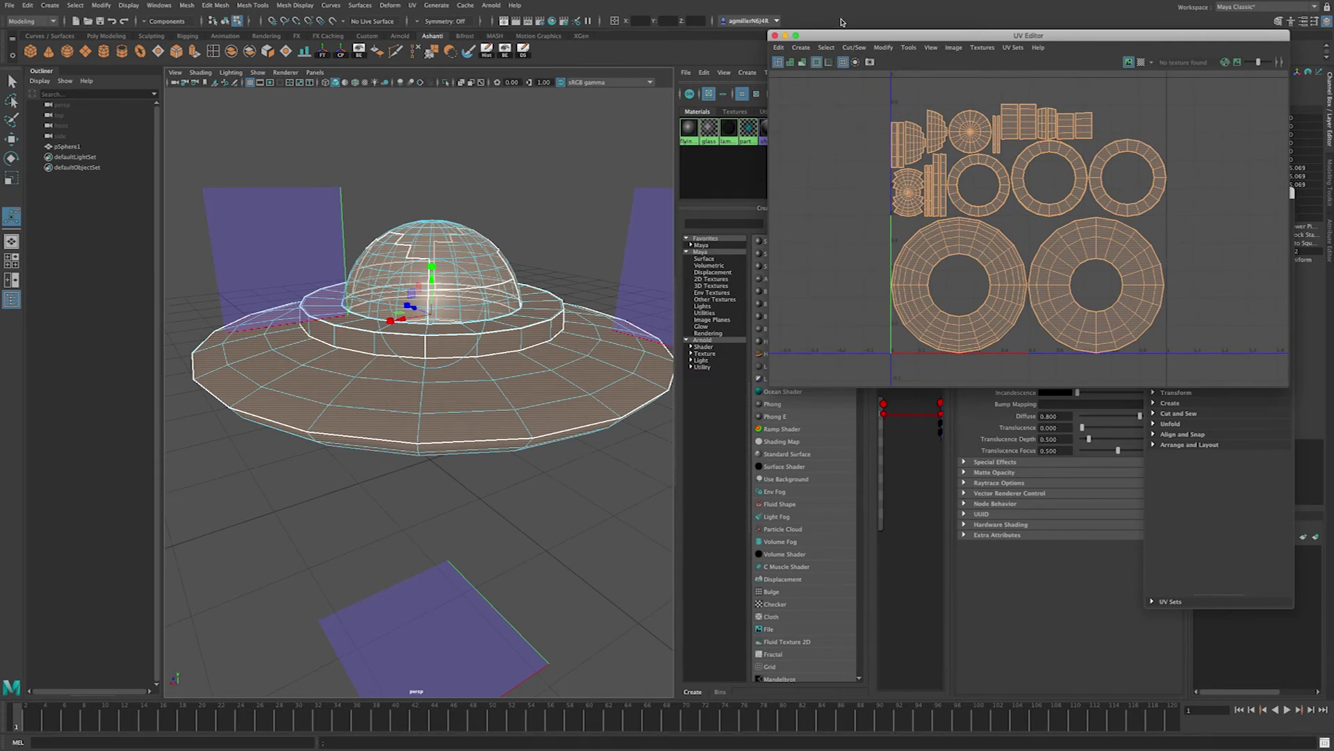
left_click_drag(852, 38, 792, 40)
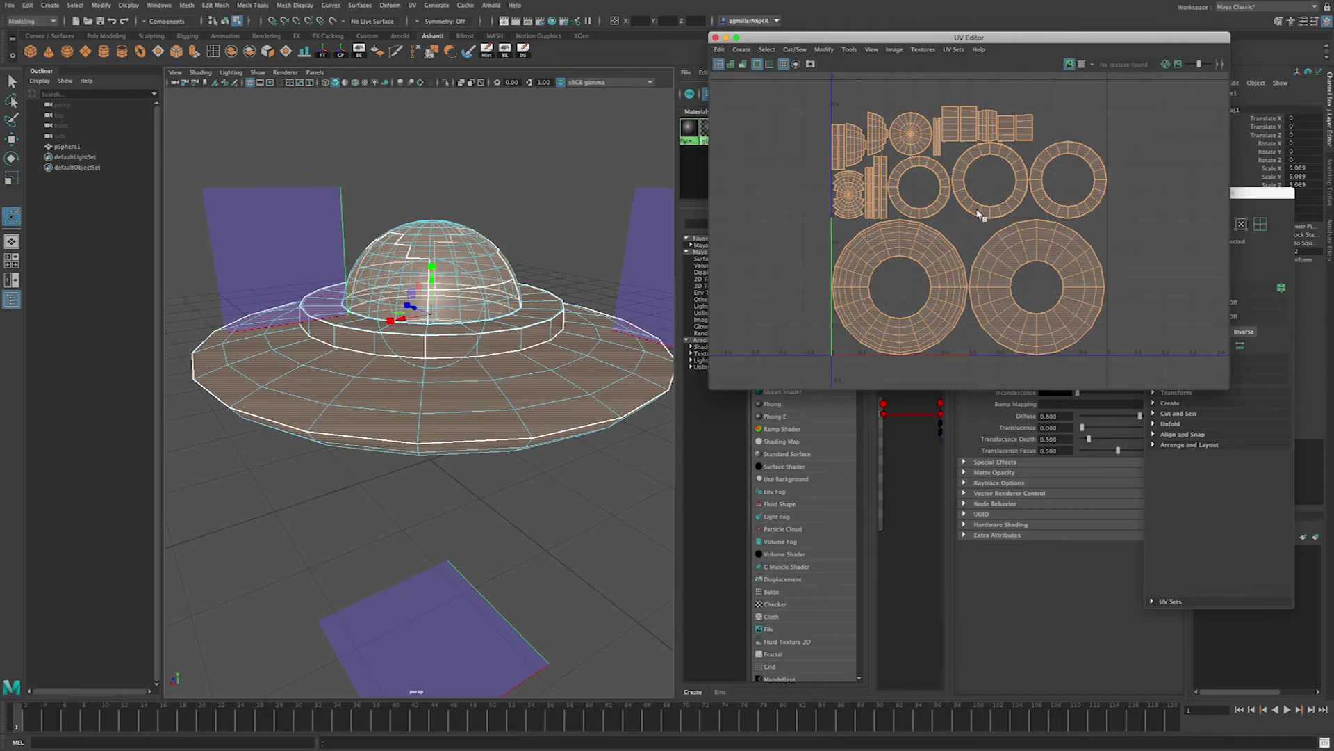
- Zoom into the saucer's UV shells and clear the UV selection
scroll(979, 216, "up", 2)
scroll(979, 216, "up", 2)
scroll(986, 232, "down", 3)
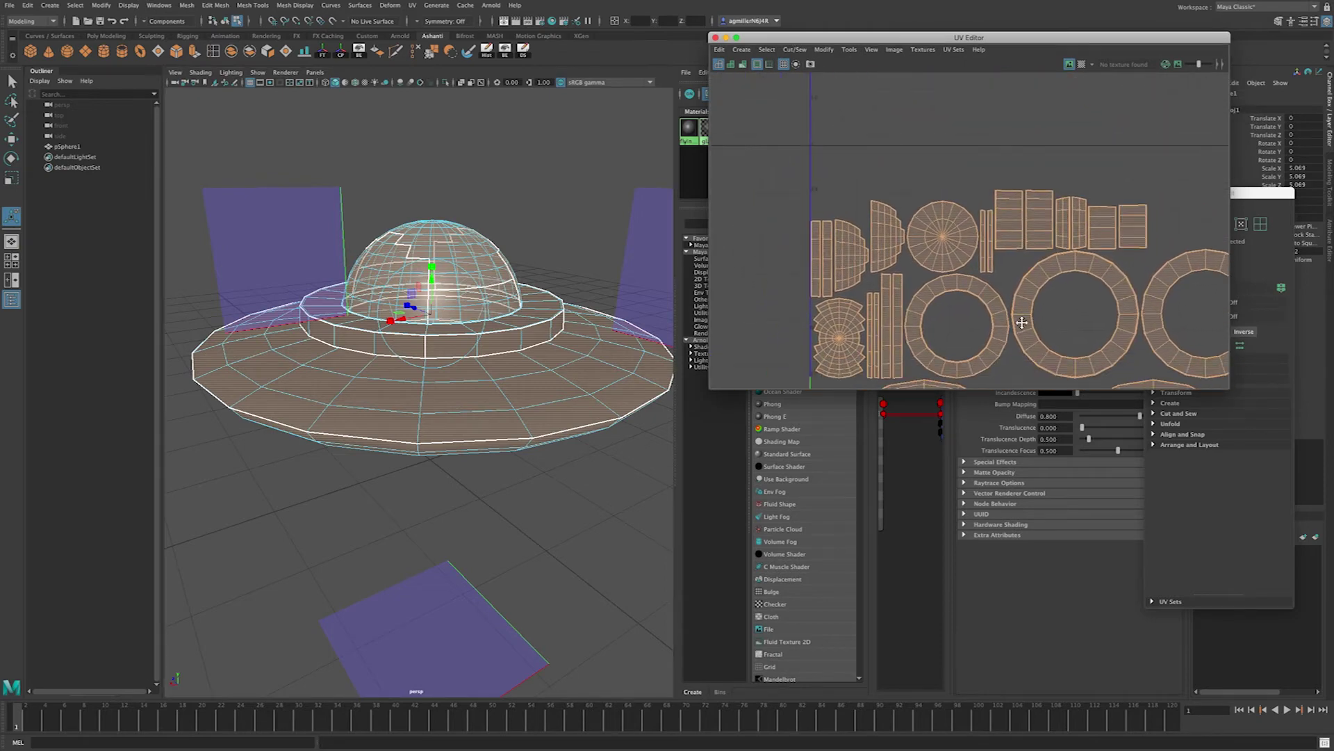
scroll(971, 297, "up", 3)
scroll(971, 297, "up", 1)
scroll(890, 271, "up", 2)
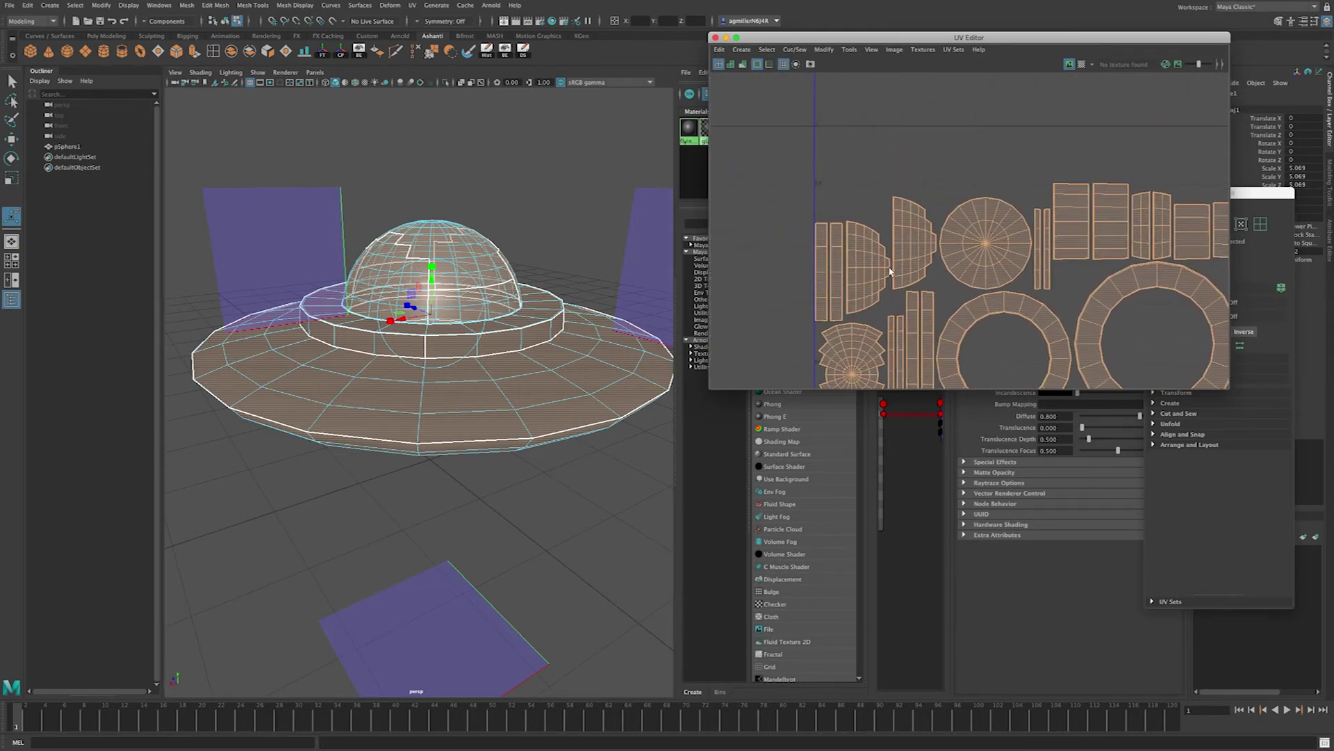
left_click(881, 119)
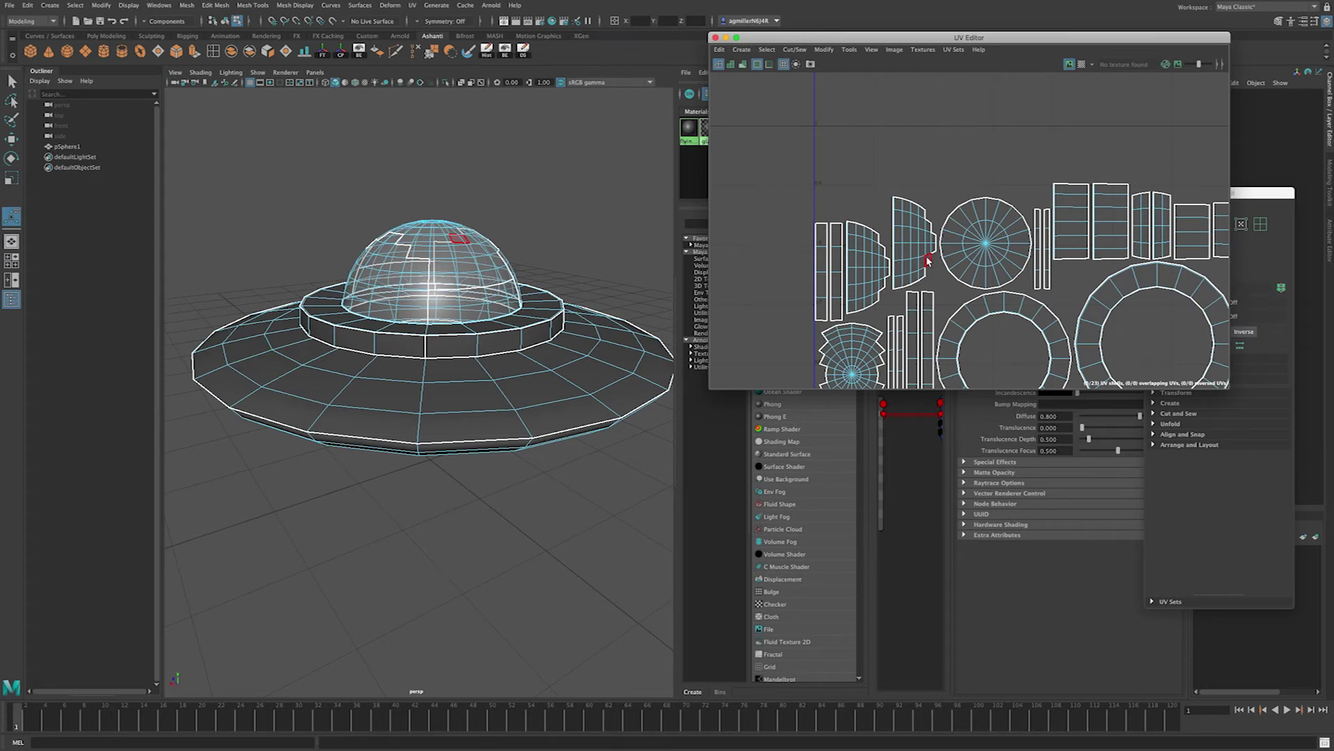
scroll(909, 256, "up", 1)
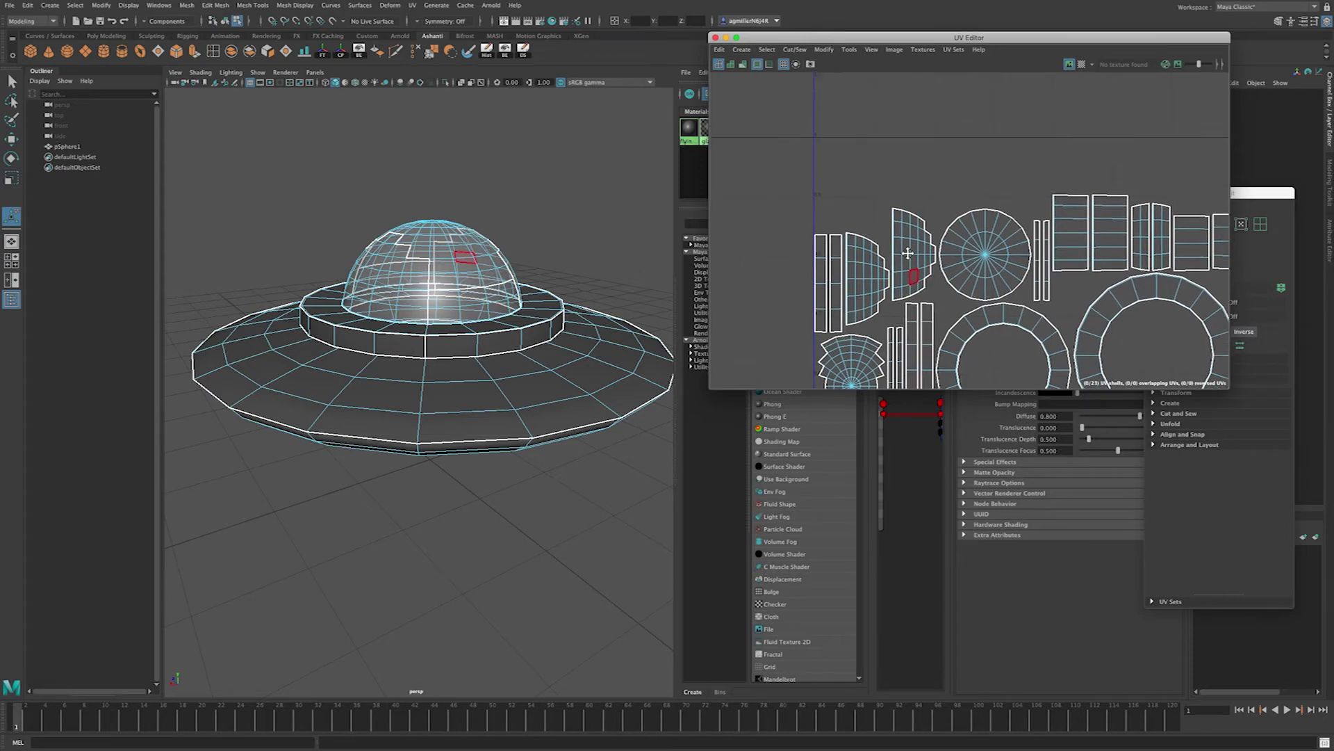
- Enlarge the UV Editor and move the main dome shell up and left, clear of the layout
left_click_drag(891, 42, 660, 28)
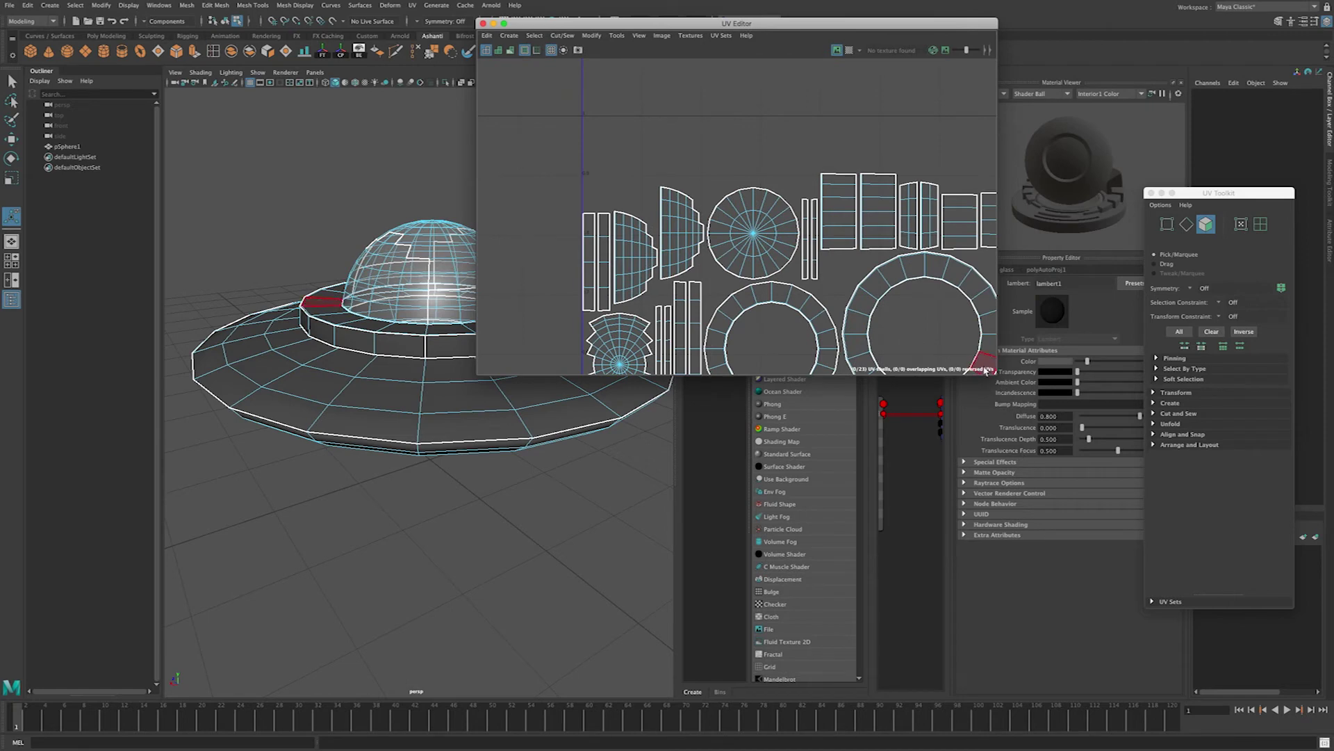
left_click_drag(992, 373, 1332, 626)
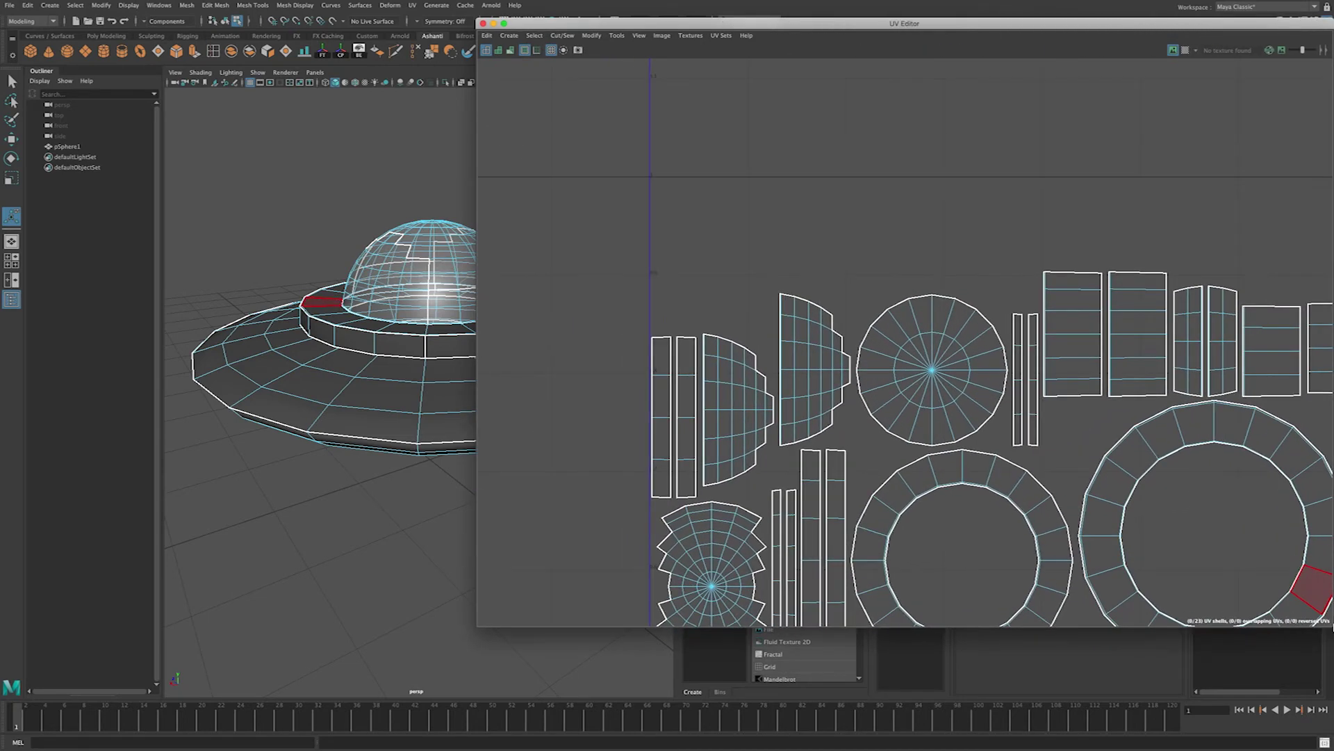
right_click_drag(803, 364, 776, 351)
key("w")
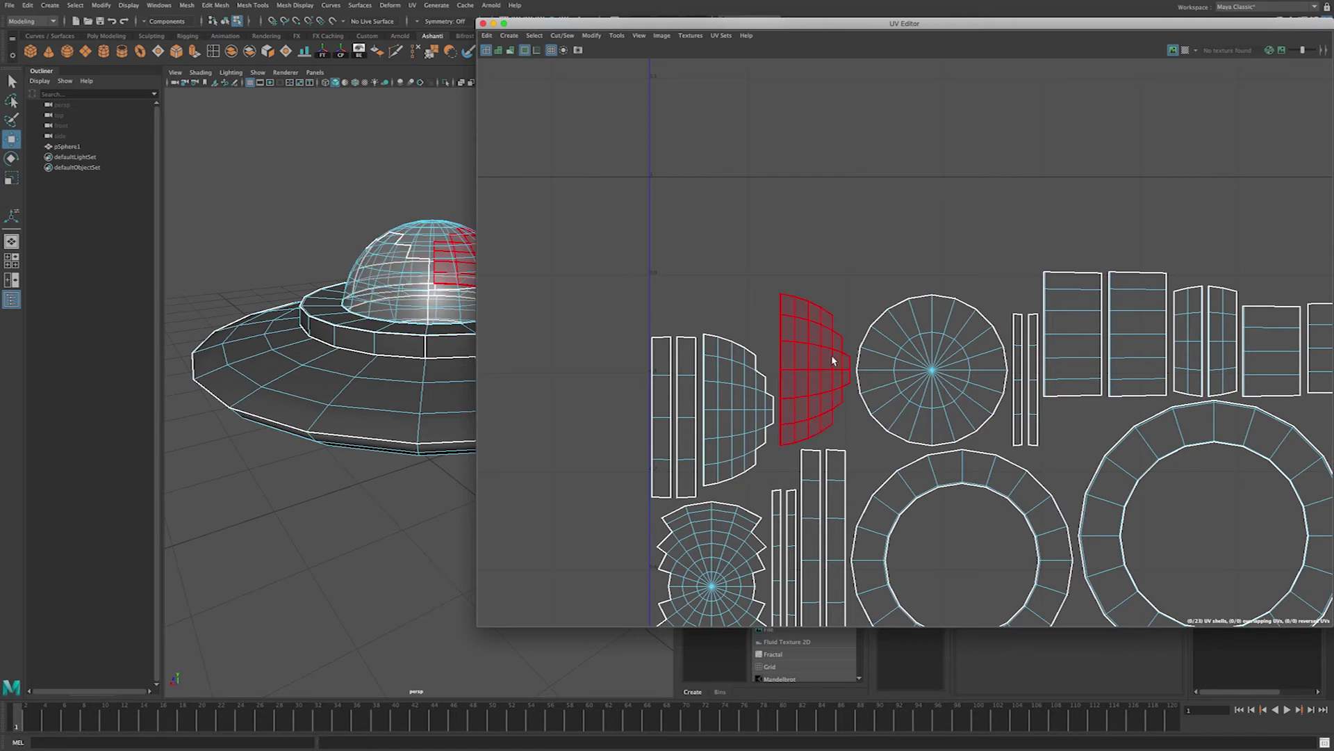
left_click(816, 355)
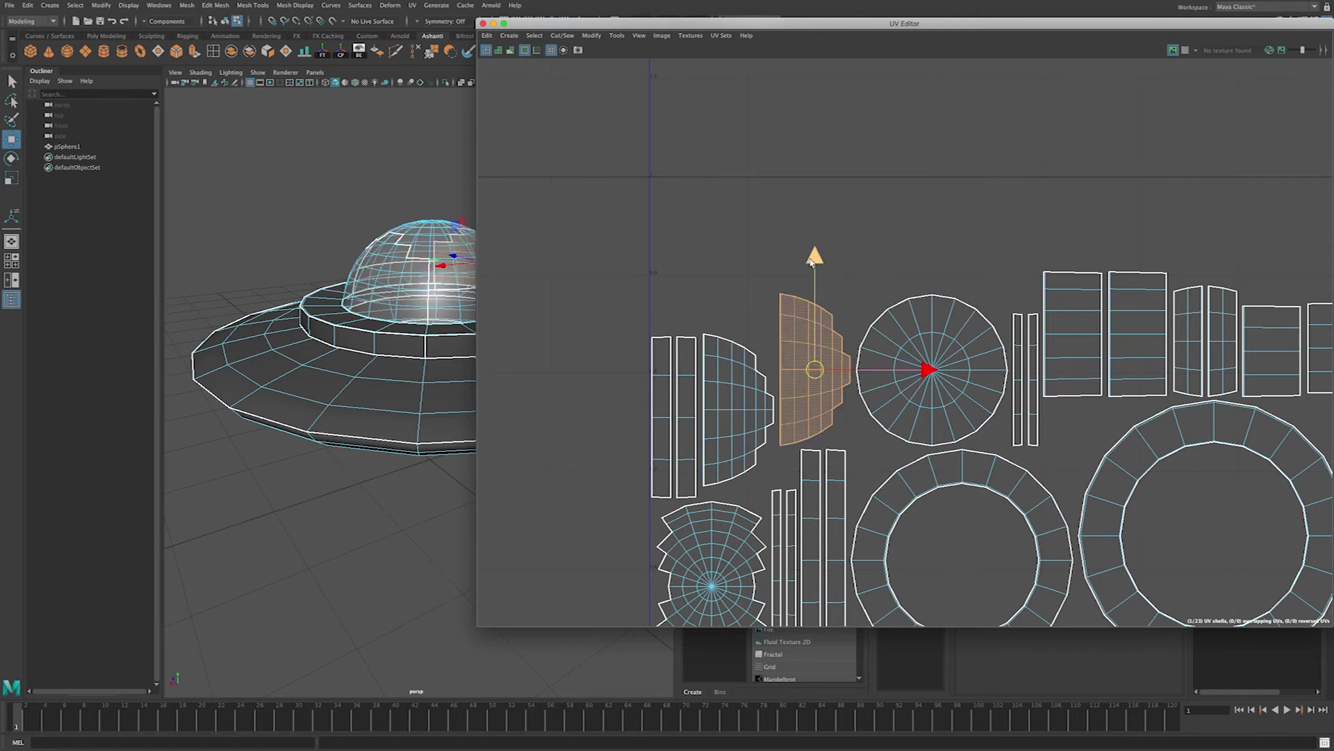
left_click_drag(811, 263, 765, 107)
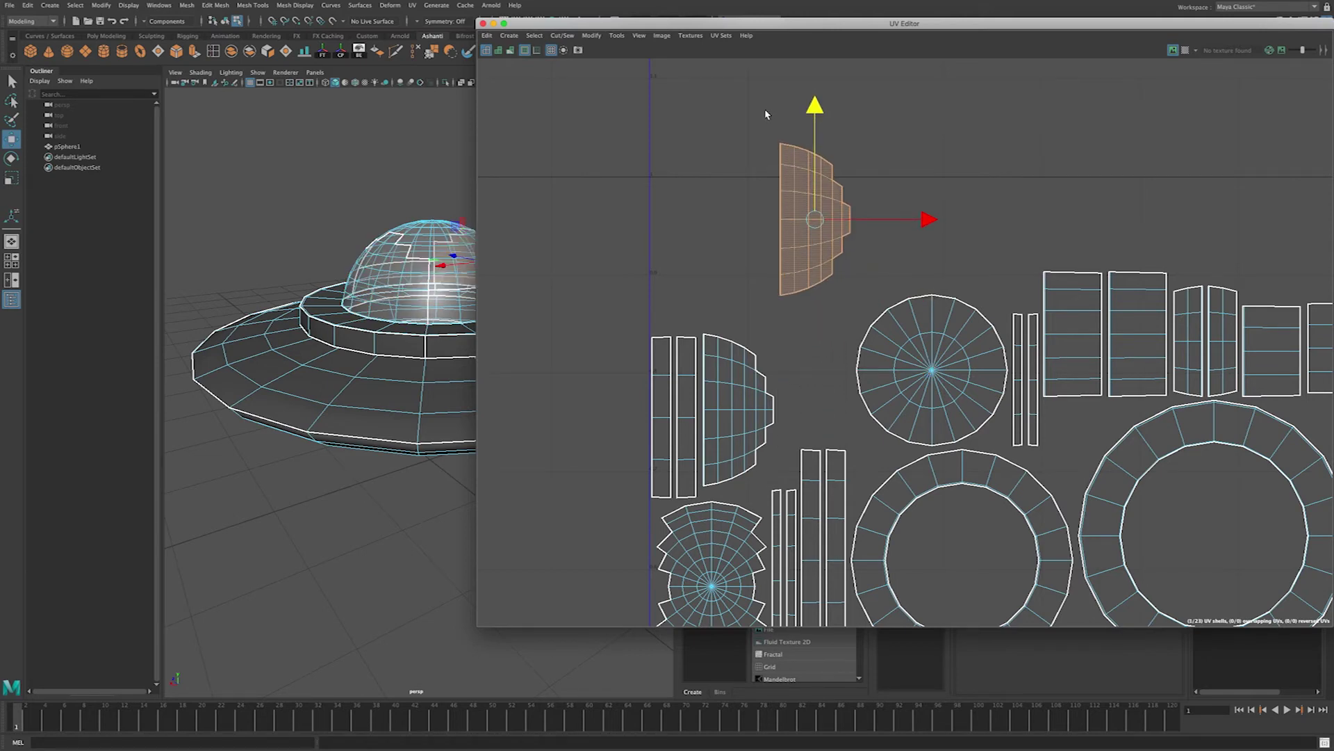
scroll(809, 373, "down", 5)
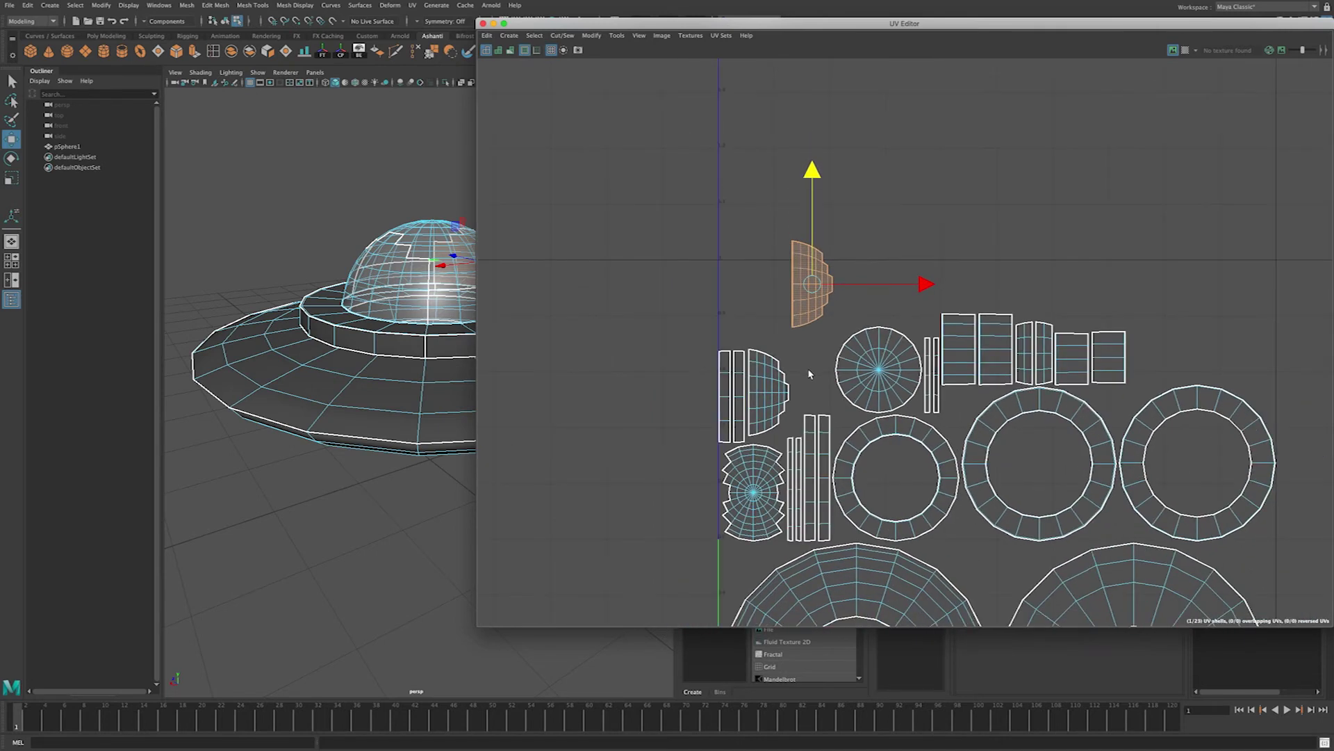
left_click_drag(925, 316, 691, 341)
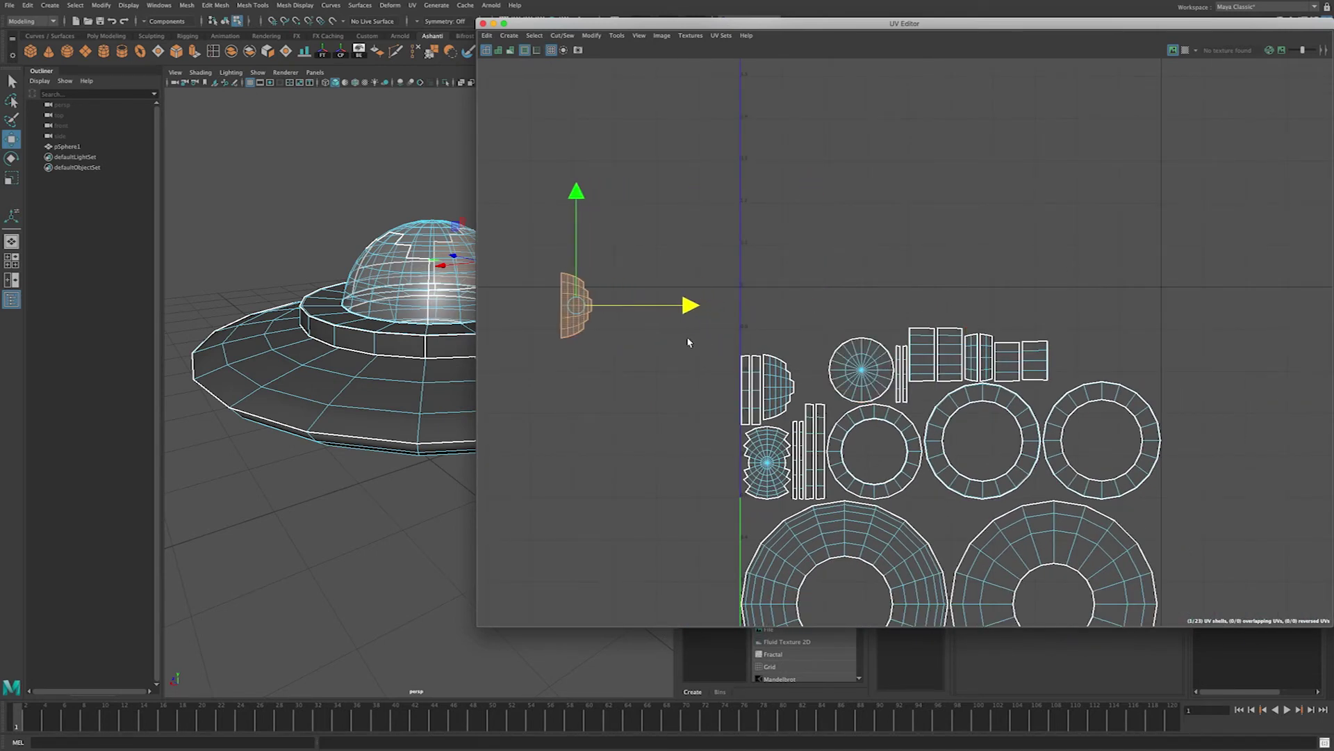
- Move the other dome half and the radial cap shell left beside the first dome shell
left_click(774, 390)
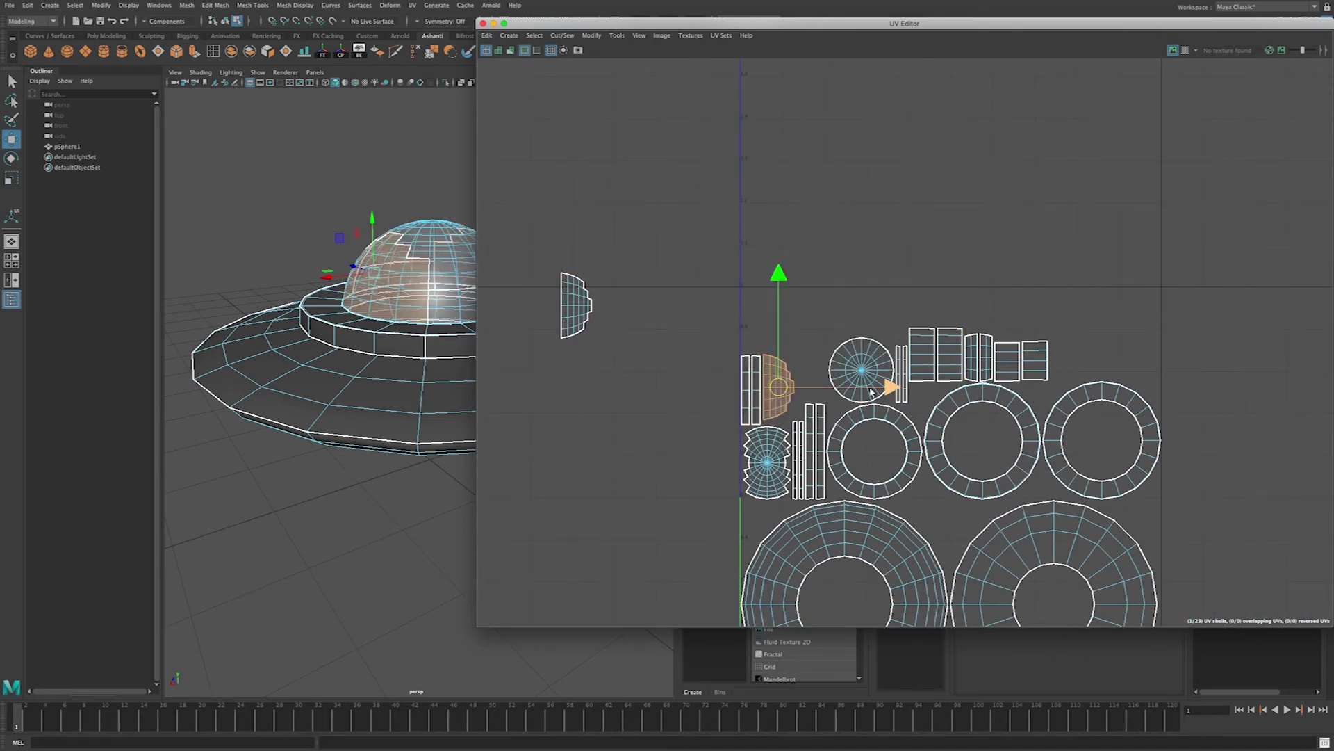
left_click_drag(879, 390, 702, 387)
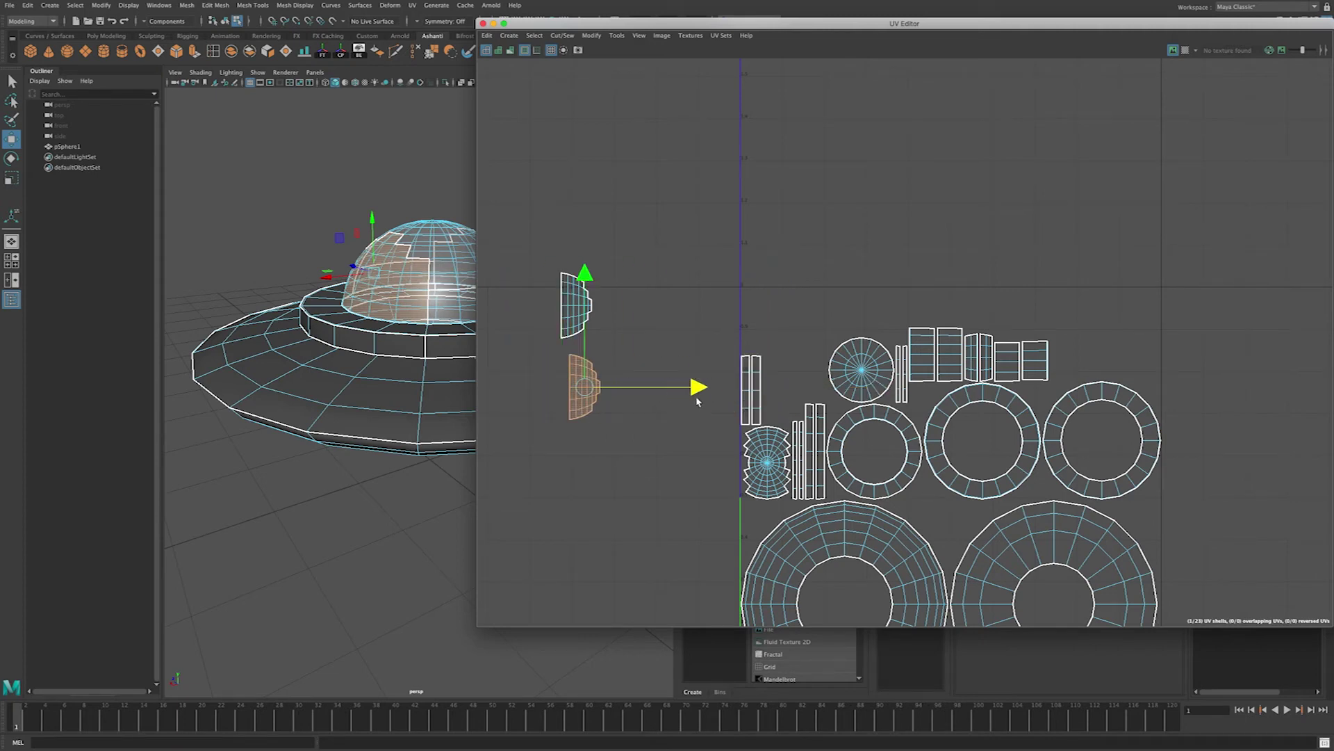
left_click(778, 472)
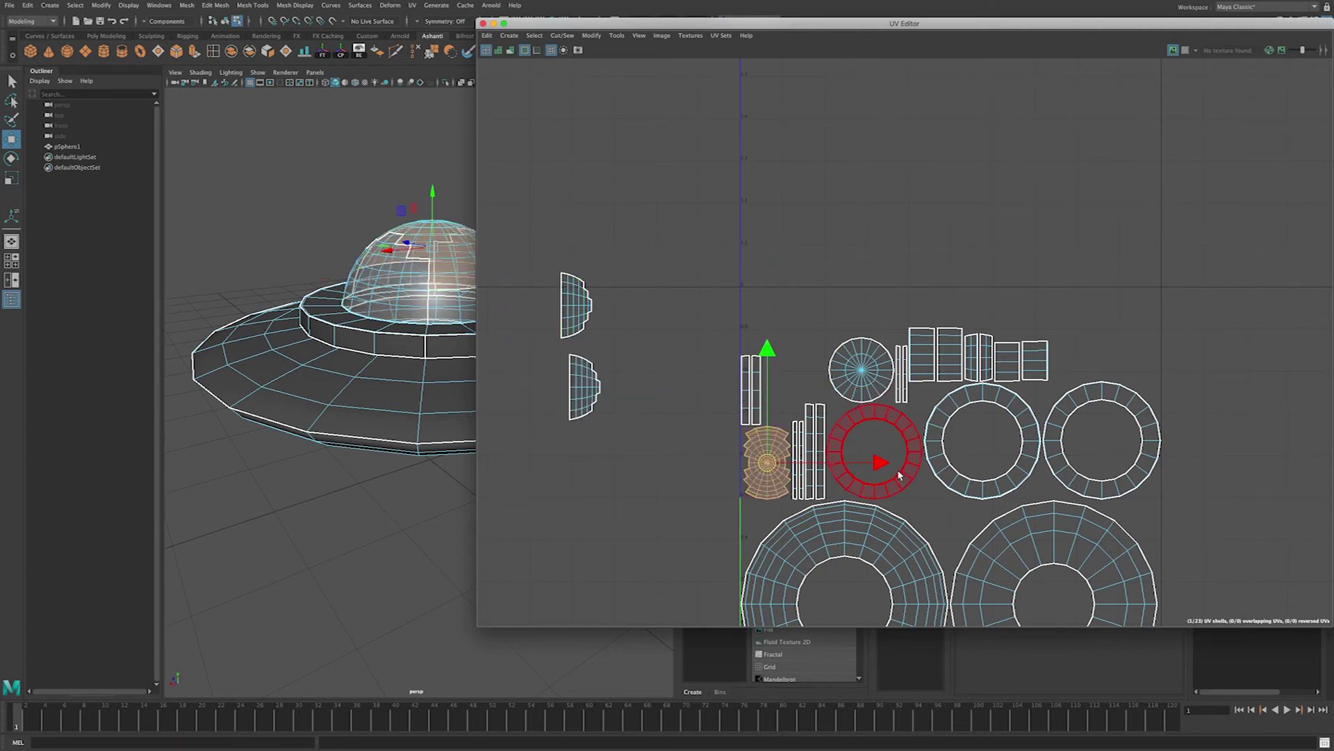
left_click_drag(880, 468, 729, 471)
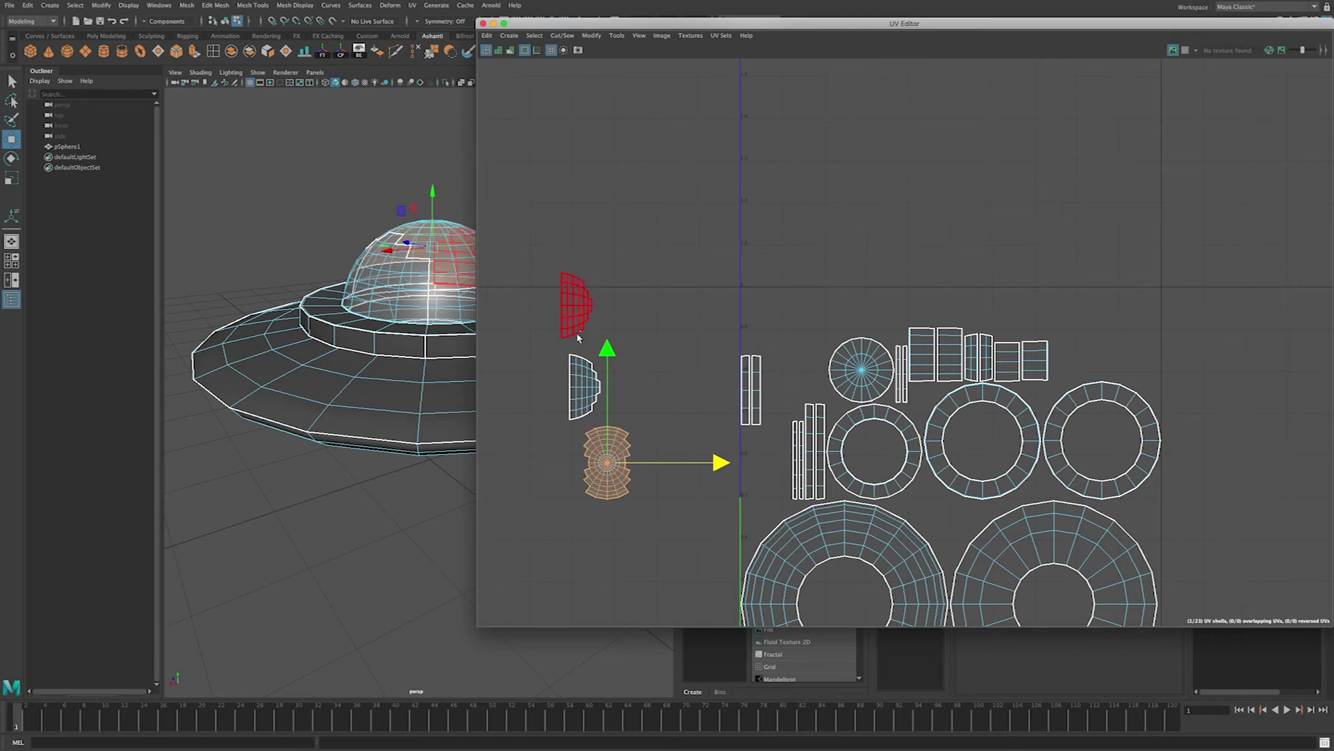
left_click_drag(606, 355, 592, 232)
left_click_drag(712, 338, 728, 340)
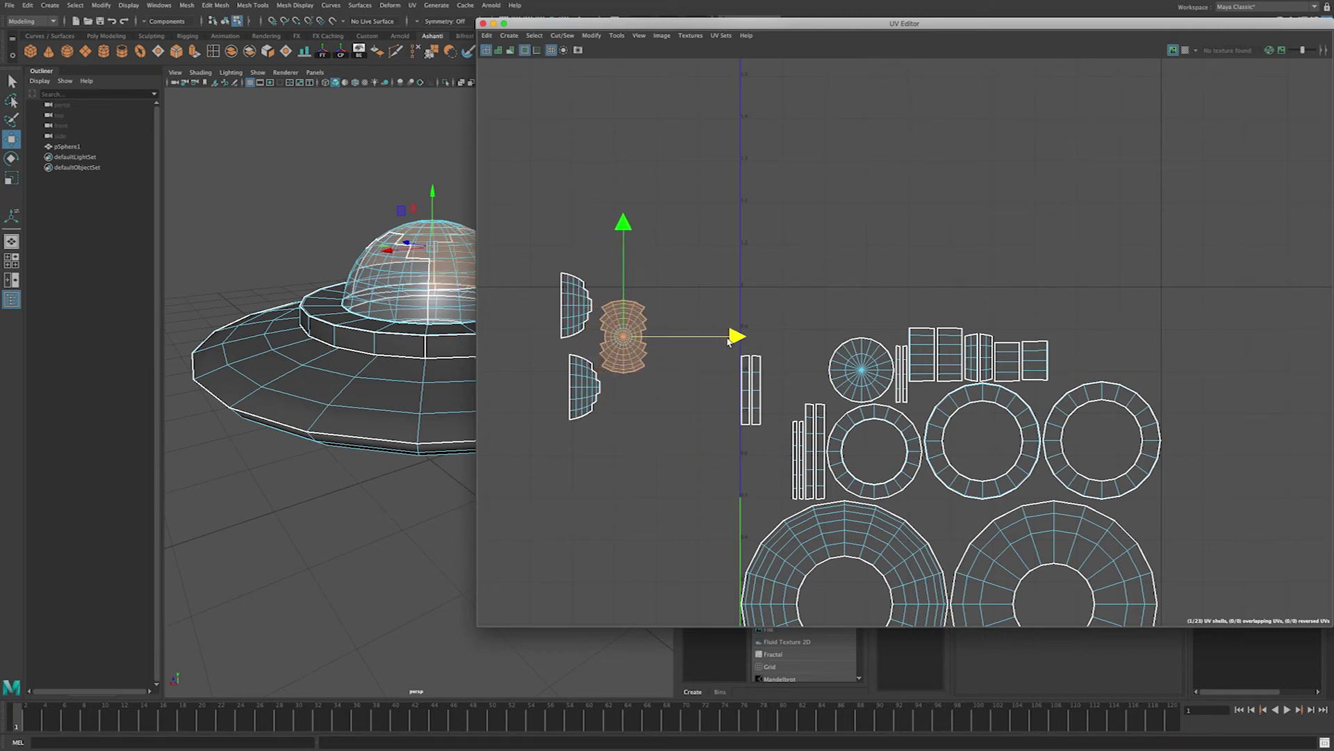
left_click(852, 372)
left_click_drag(337, 318, 401, 332, "alt")
left_click(498, 319)
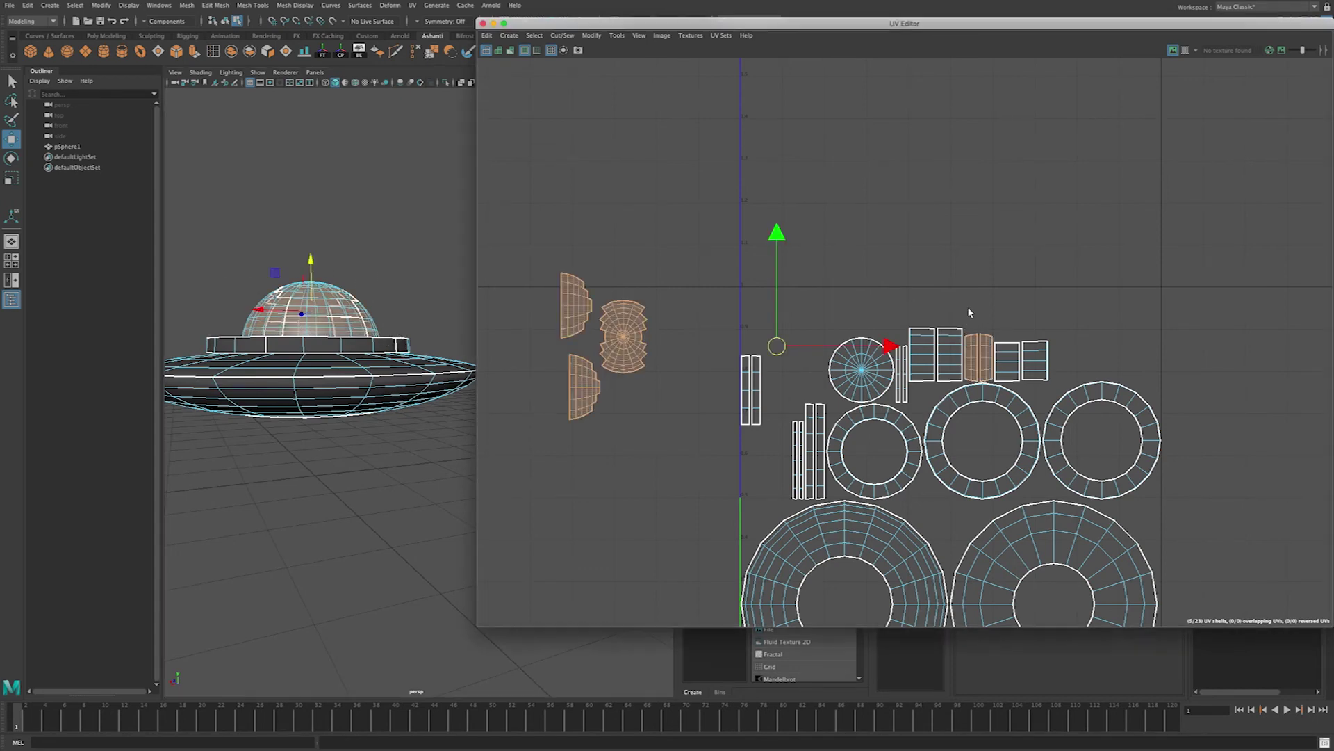
- Move the narrow dome strip shell pair left and select all five dome shells together
left_click(986, 356)
left_click(973, 373, "shift")
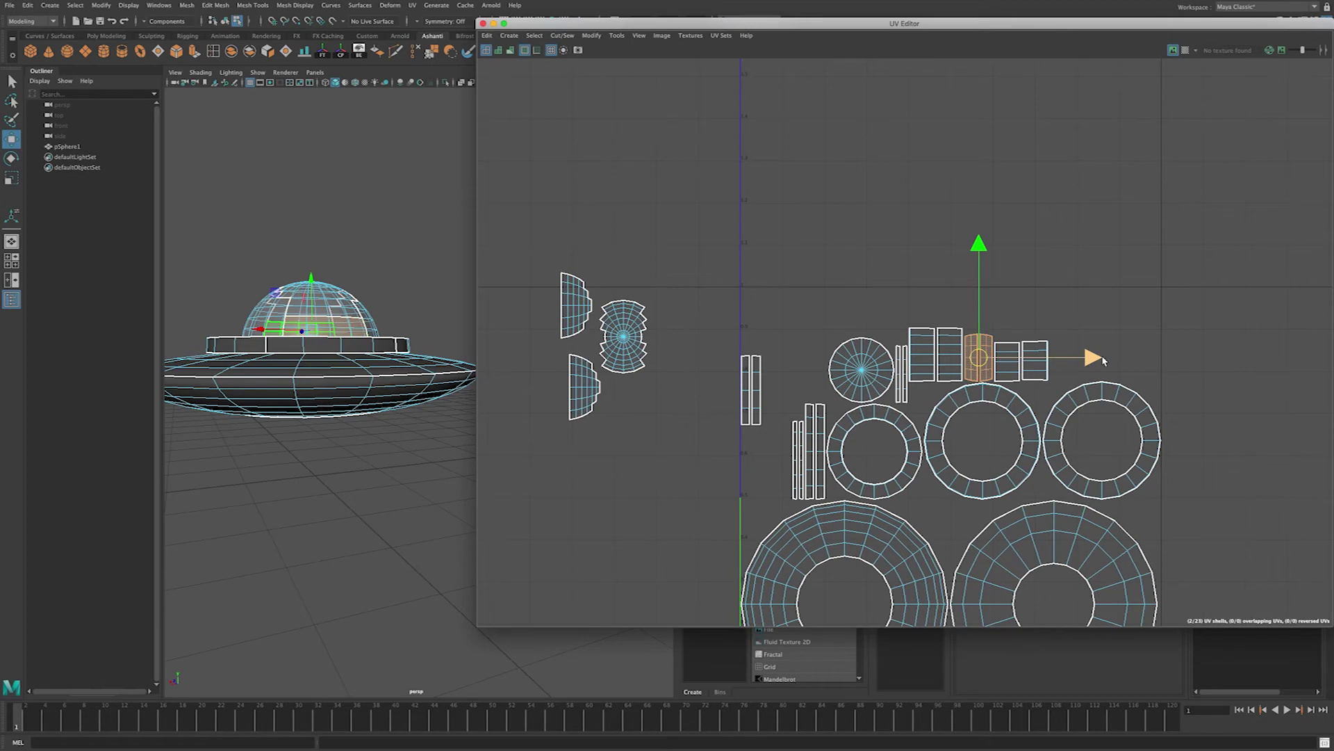
left_click_drag(1098, 359, 803, 358)
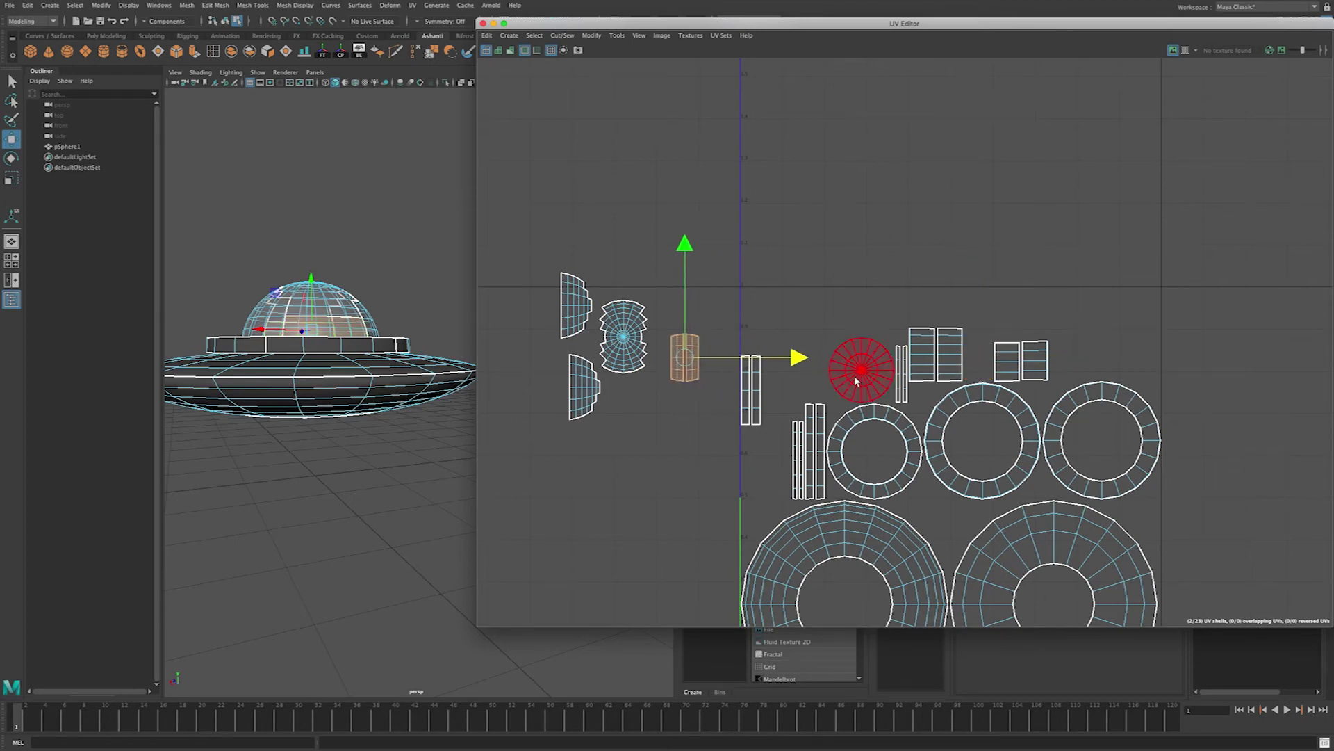
left_click_drag(389, 335, 415, 329, "alt")
left_click_drag(544, 254, 712, 473)
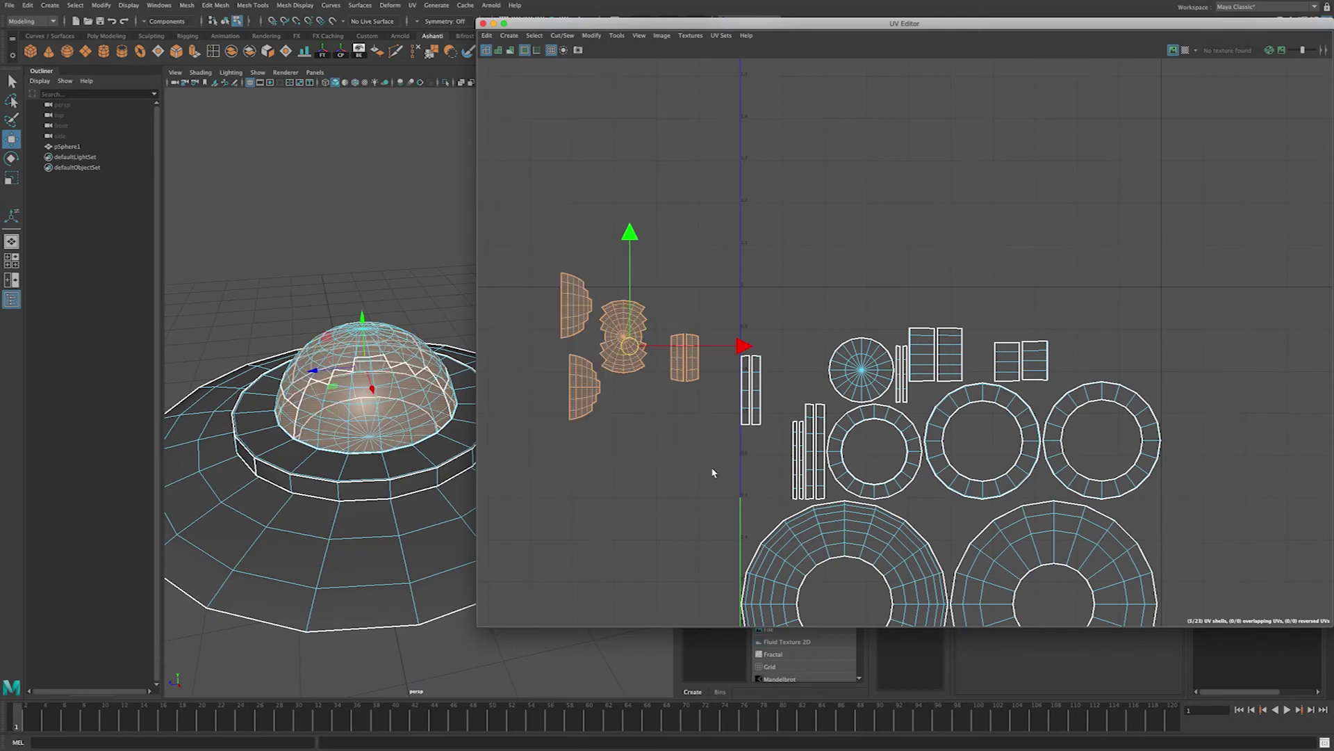
left_click_drag(455, 402, 272, 342, "alt")
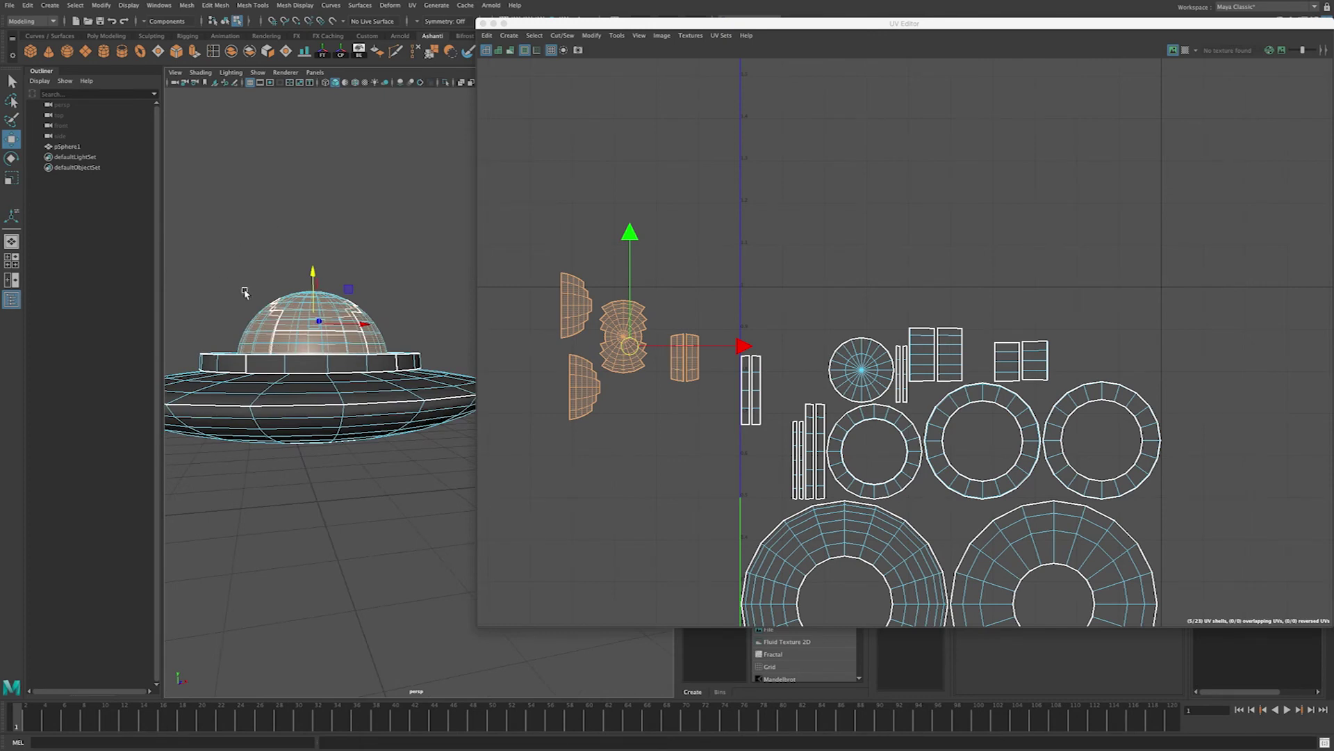
- Switch the viewport to side view and reselect all the dome faces
left_click_drag(538, 29, 862, 43)
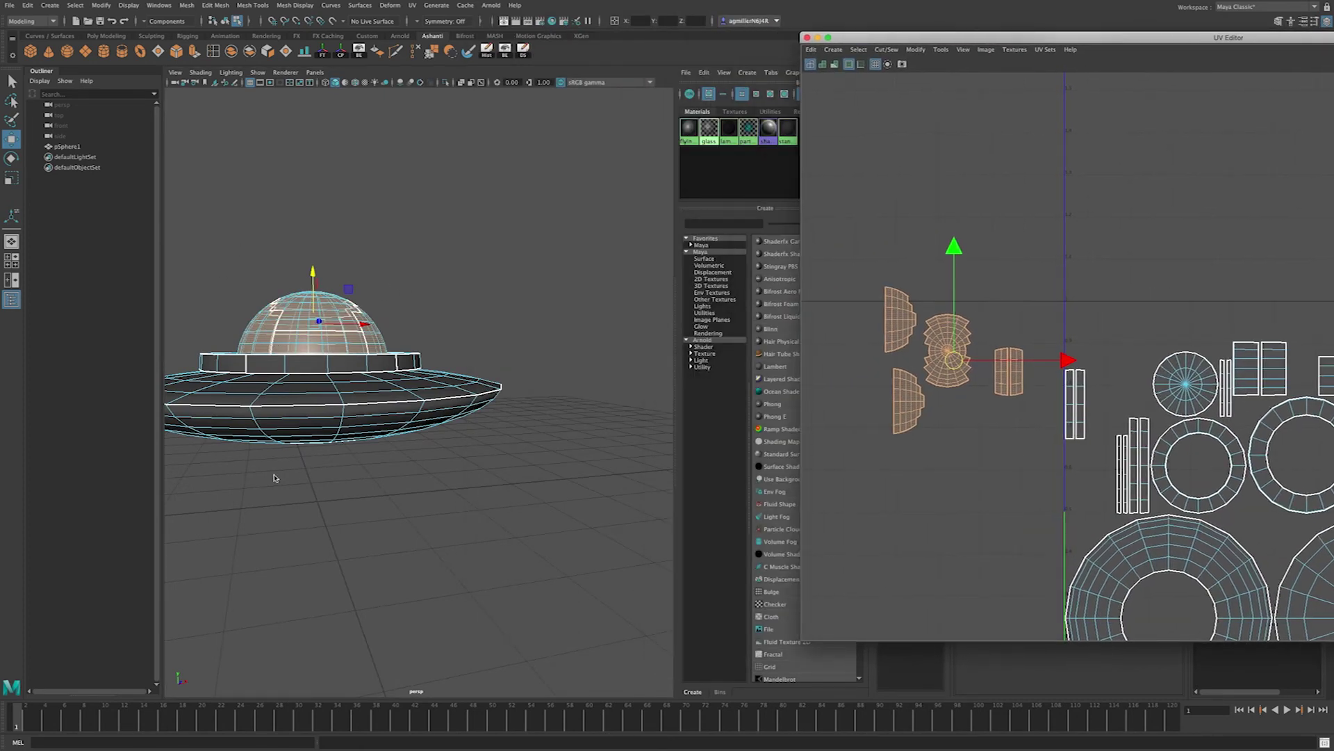
key("space")
left_click_drag(432, 321, 490, 318)
left_click(330, 295)
left_click_drag(329, 295, 571, 406)
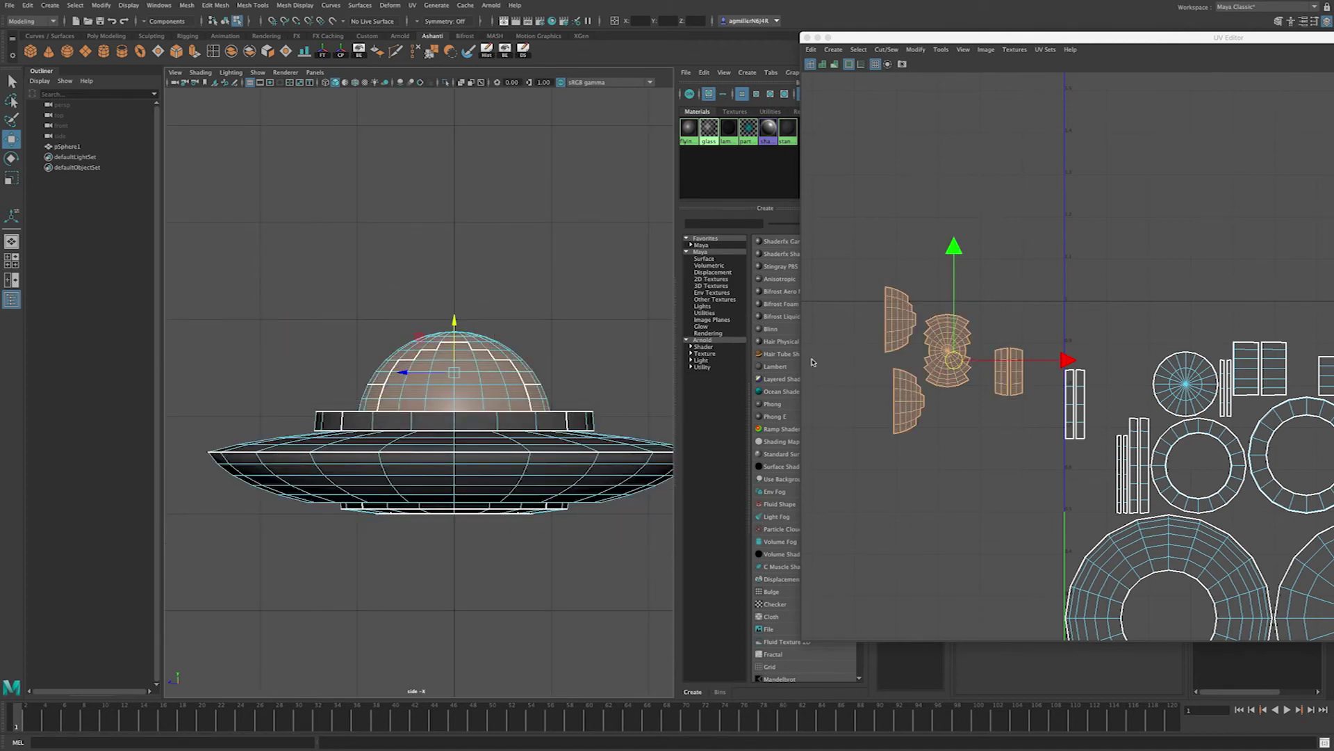
left_click_drag(1001, 42, 494, 33)
- Move the five dome UV shells down and then left, beside the body shells
scroll(837, 403, "down", 3)
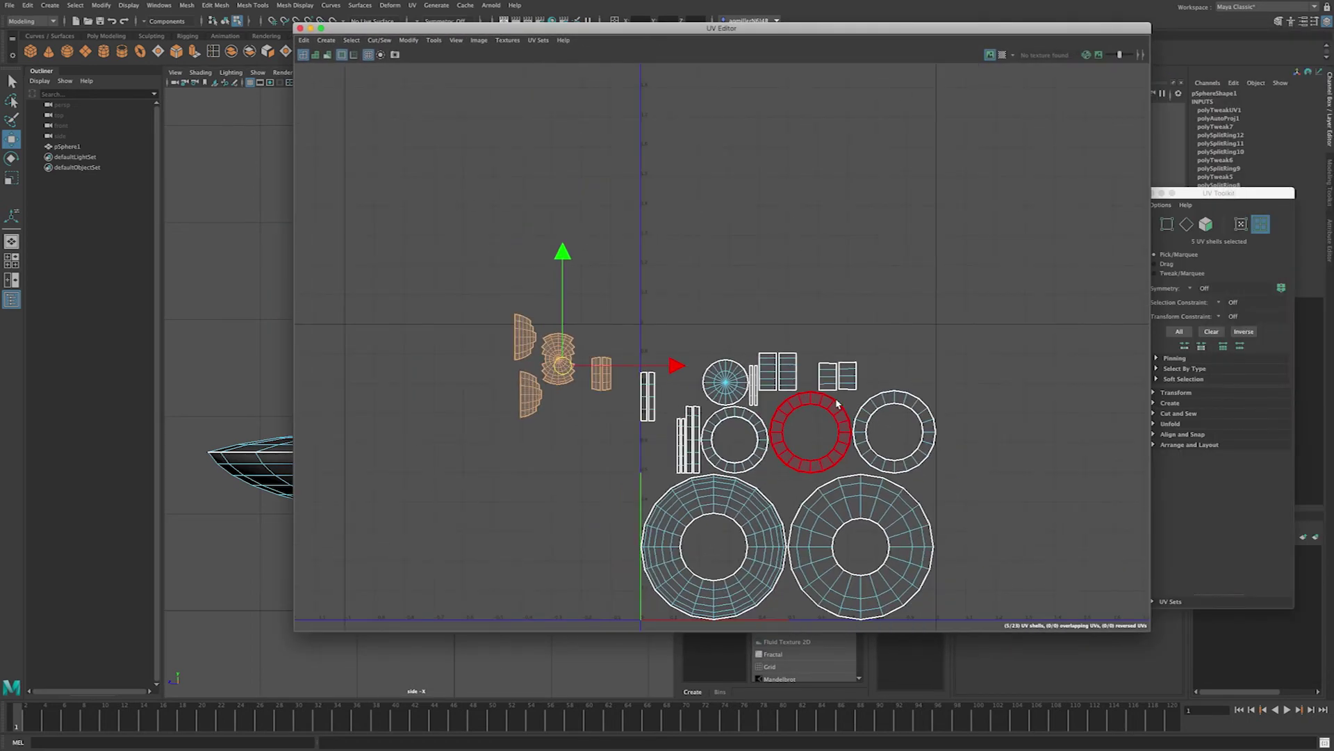
scroll(837, 403, "down", 2)
left_click(472, 456)
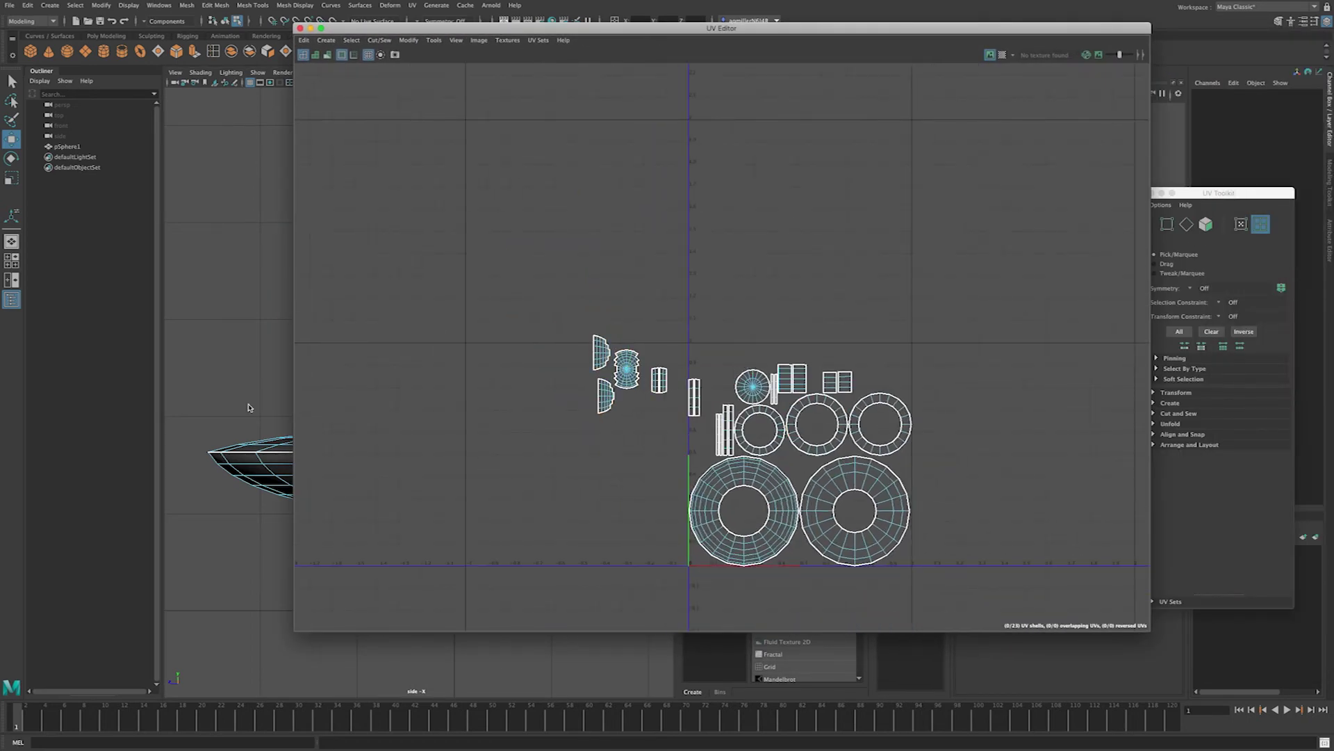
scroll(247, 401, "up", 3)
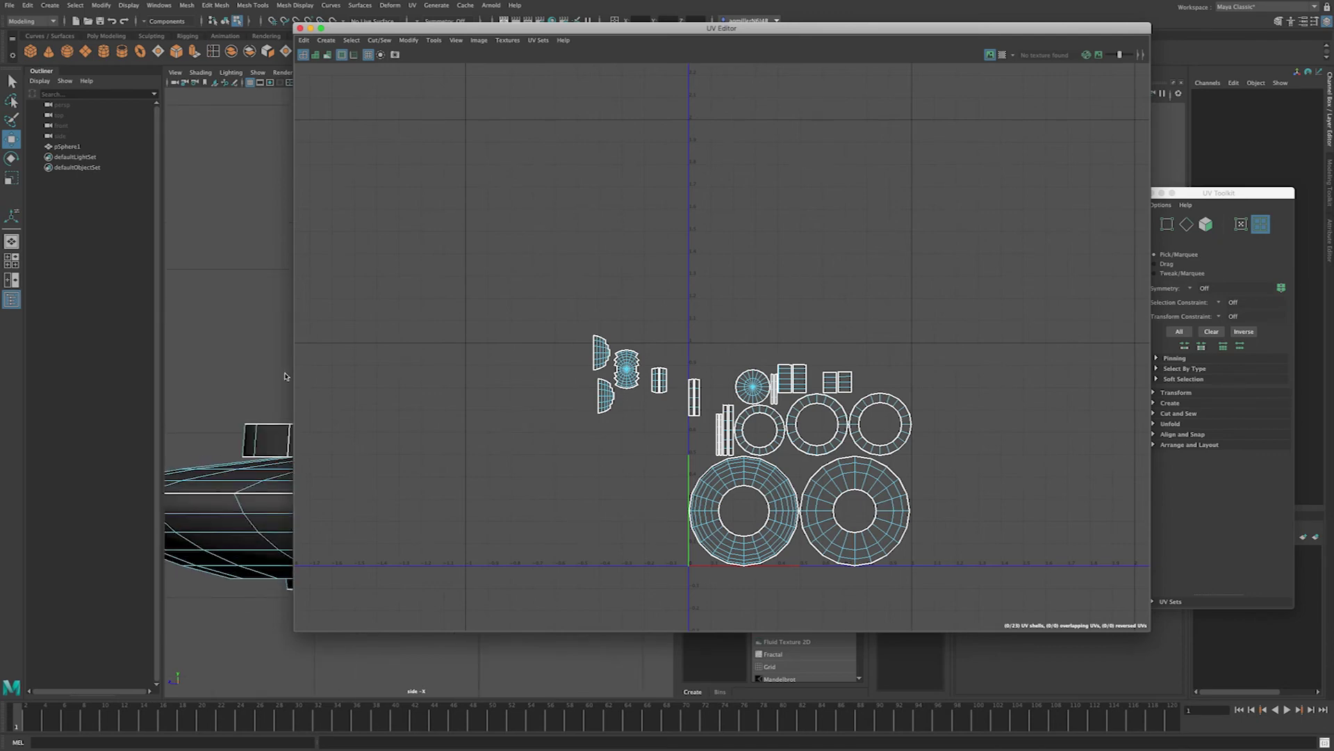
left_click_drag(395, 25, 620, 10)
left_click_drag(783, 289, 884, 390)
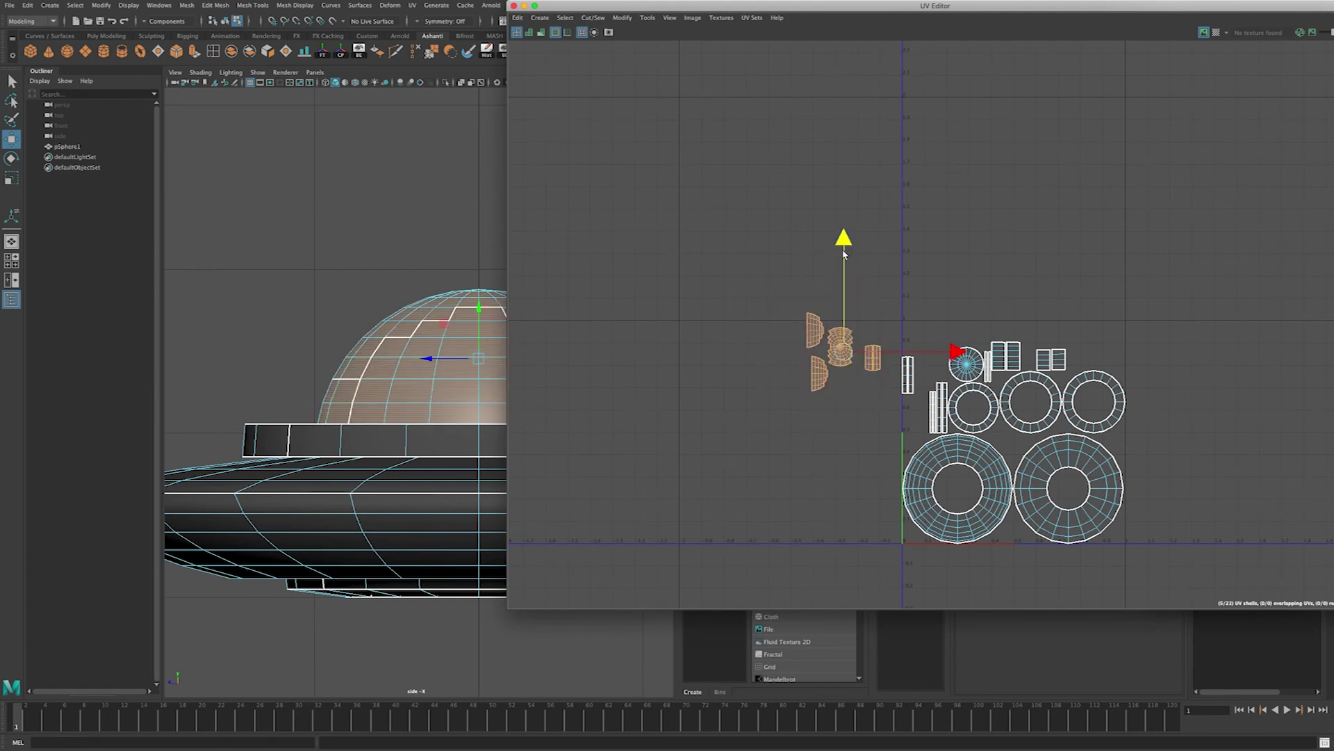
left_click_drag(844, 254, 845, 323)
left_click_drag(966, 426, 874, 429)
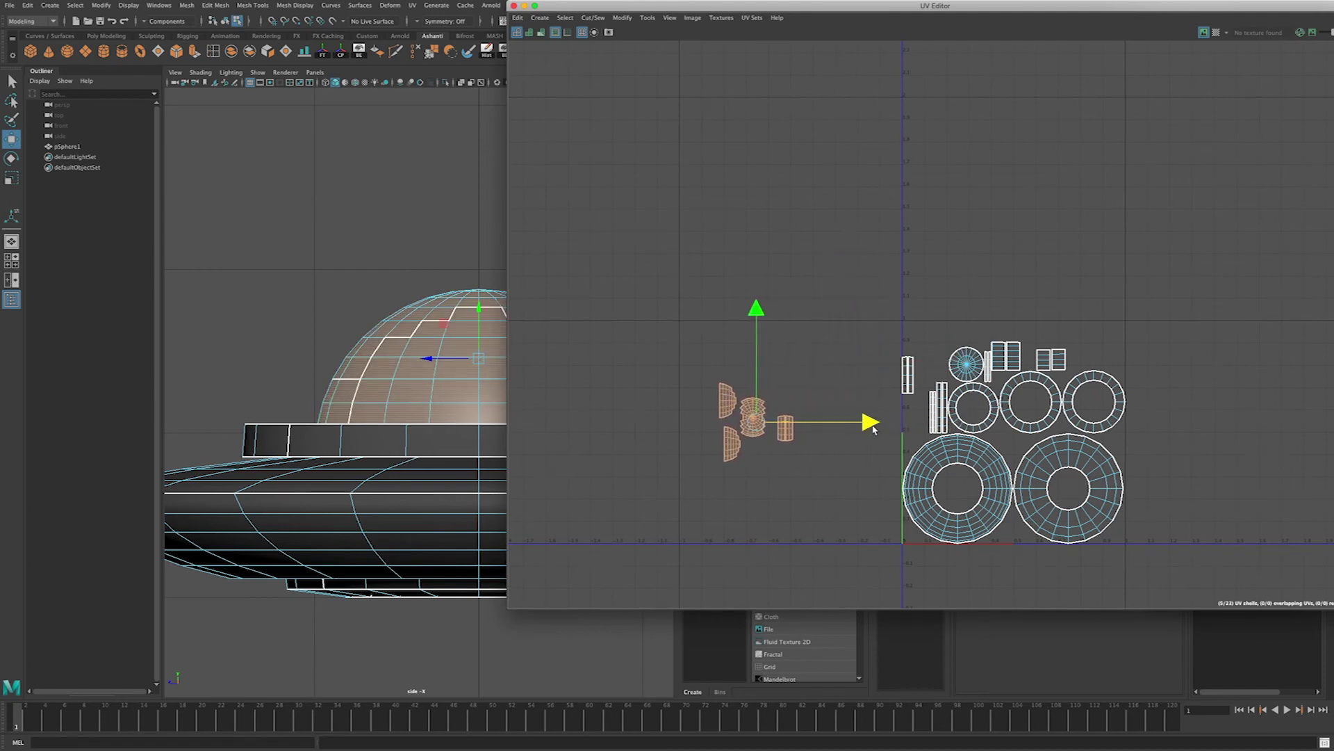
left_click(864, 274)
- Select all the body UV shells and shrink the UV window away from the side view
left_click_drag(864, 274, 1165, 579)
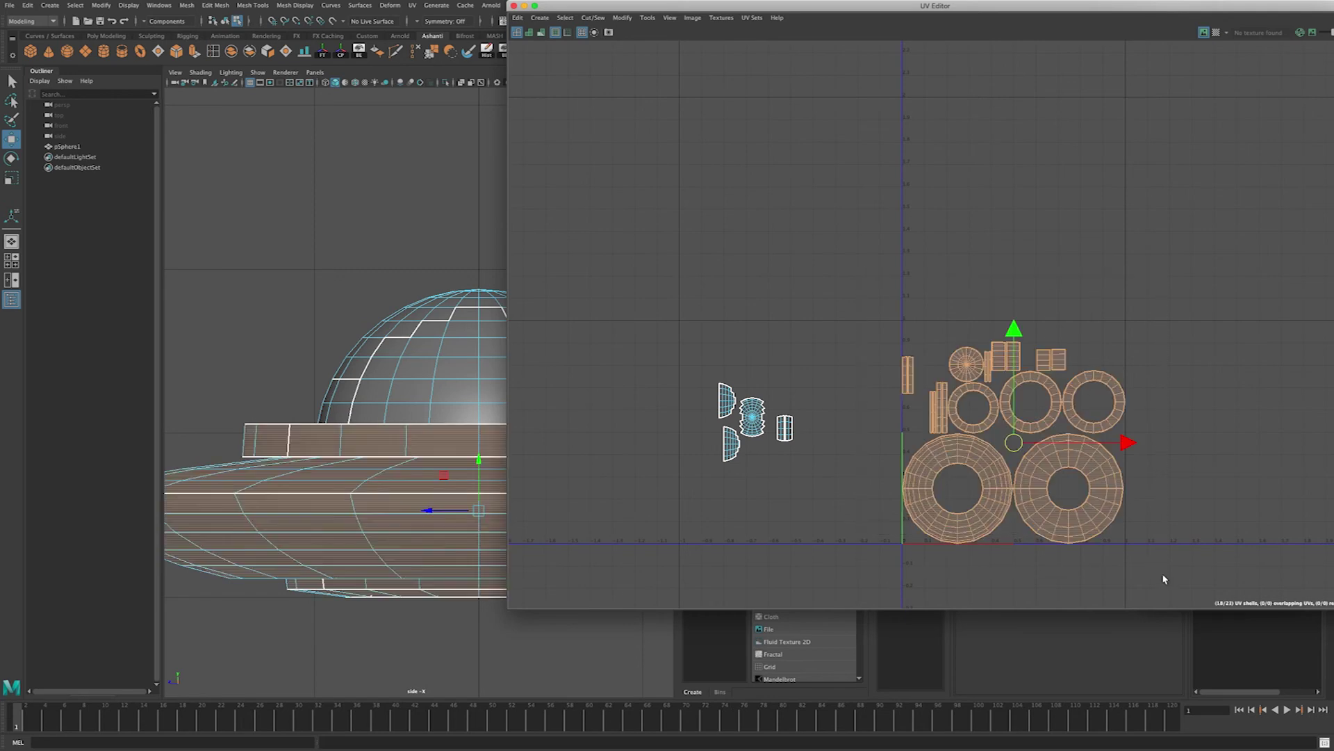
left_click_drag(249, 456, 271, 443, "alt")
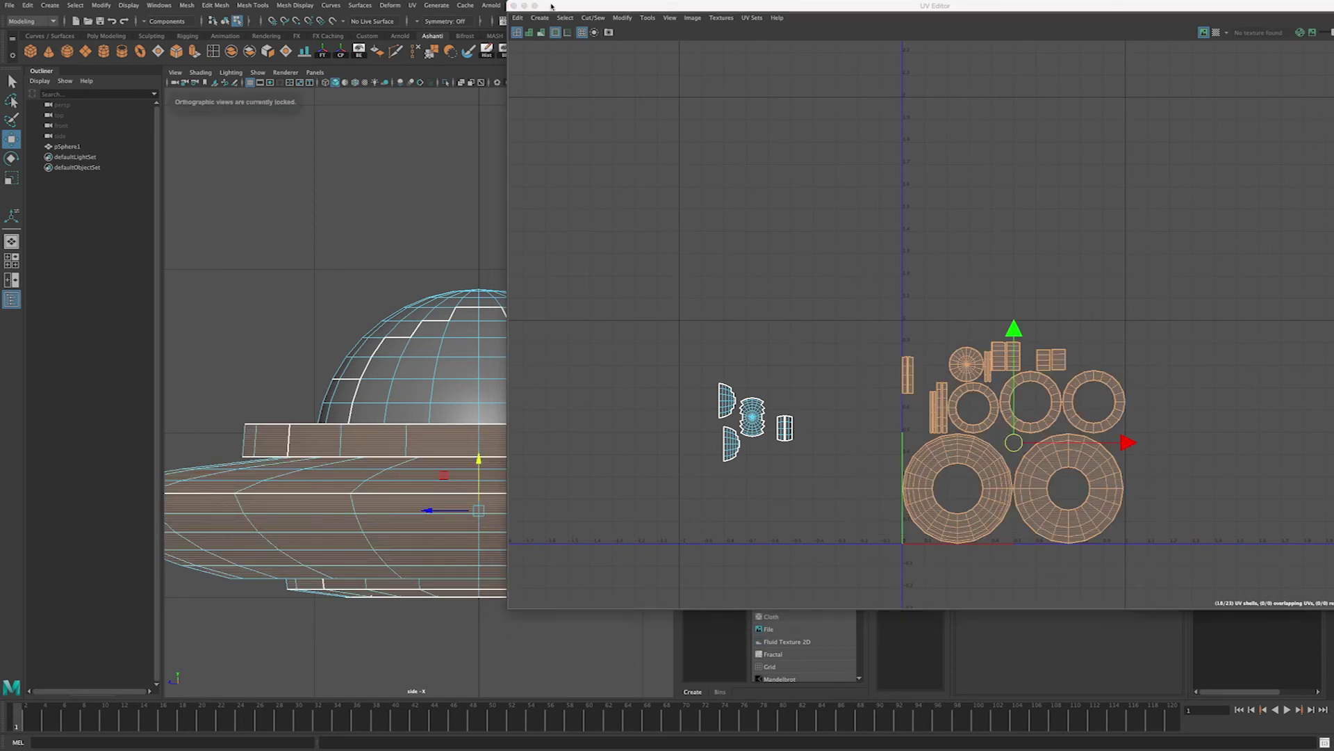
double_click(646, 4)
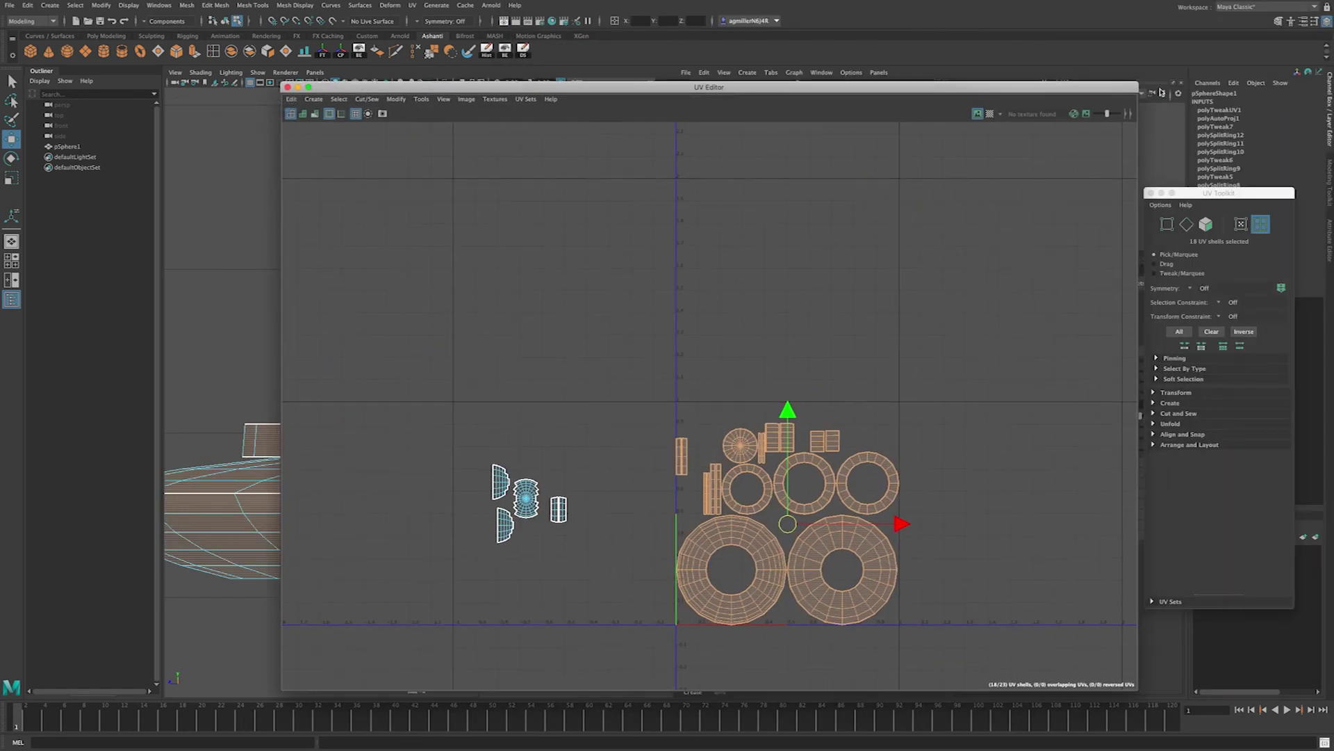
left_click_drag(1136, 84, 671, 388)
left_click_drag(495, 394, 1002, 129)
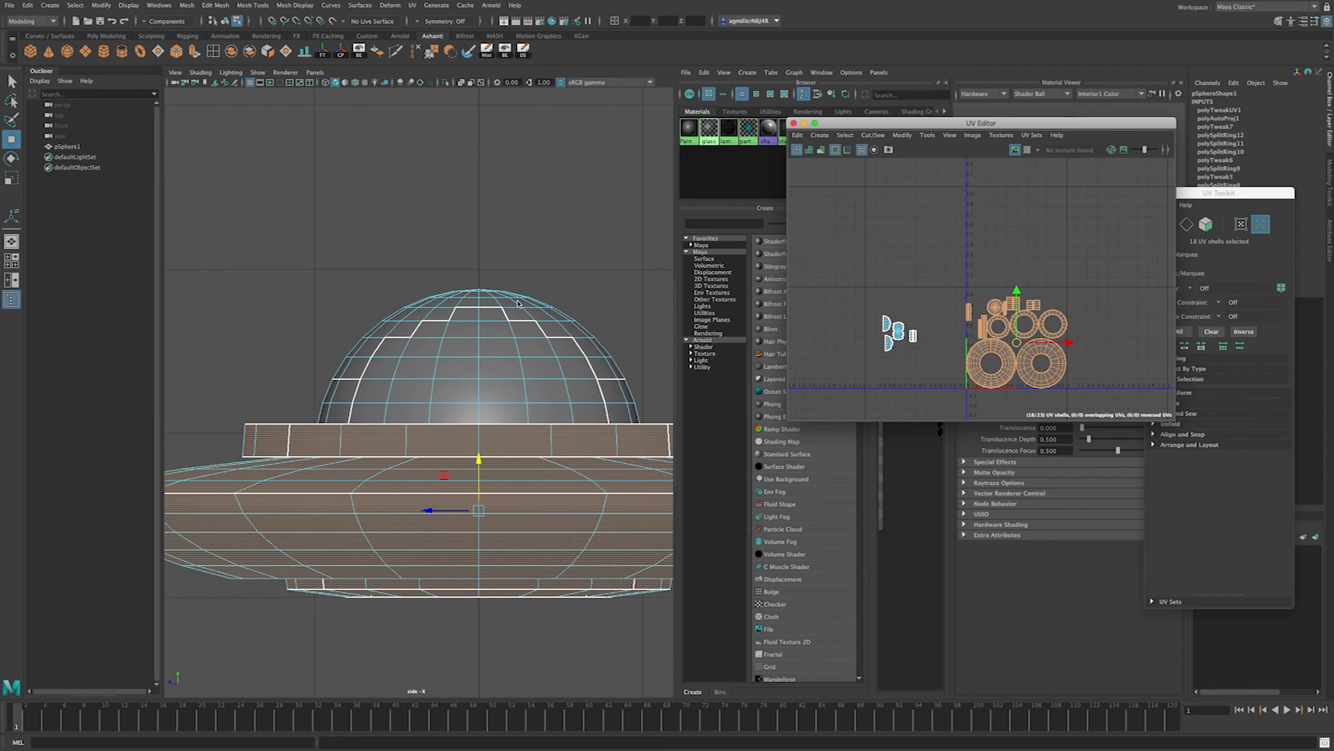
- Switch the viewport to Perspective View and deselect the whole UFO
scroll(533, 312, "down", 5)
scroll(496, 296, "up", 5)
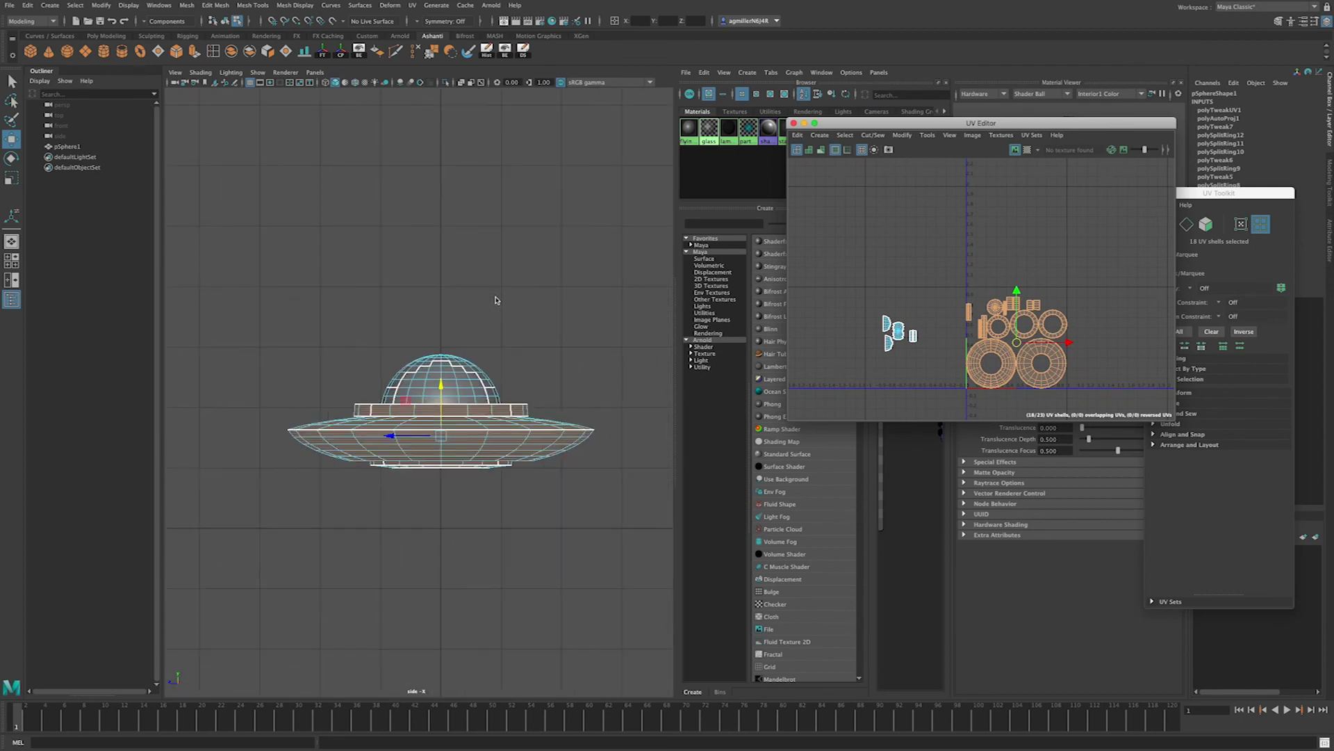
key("space")
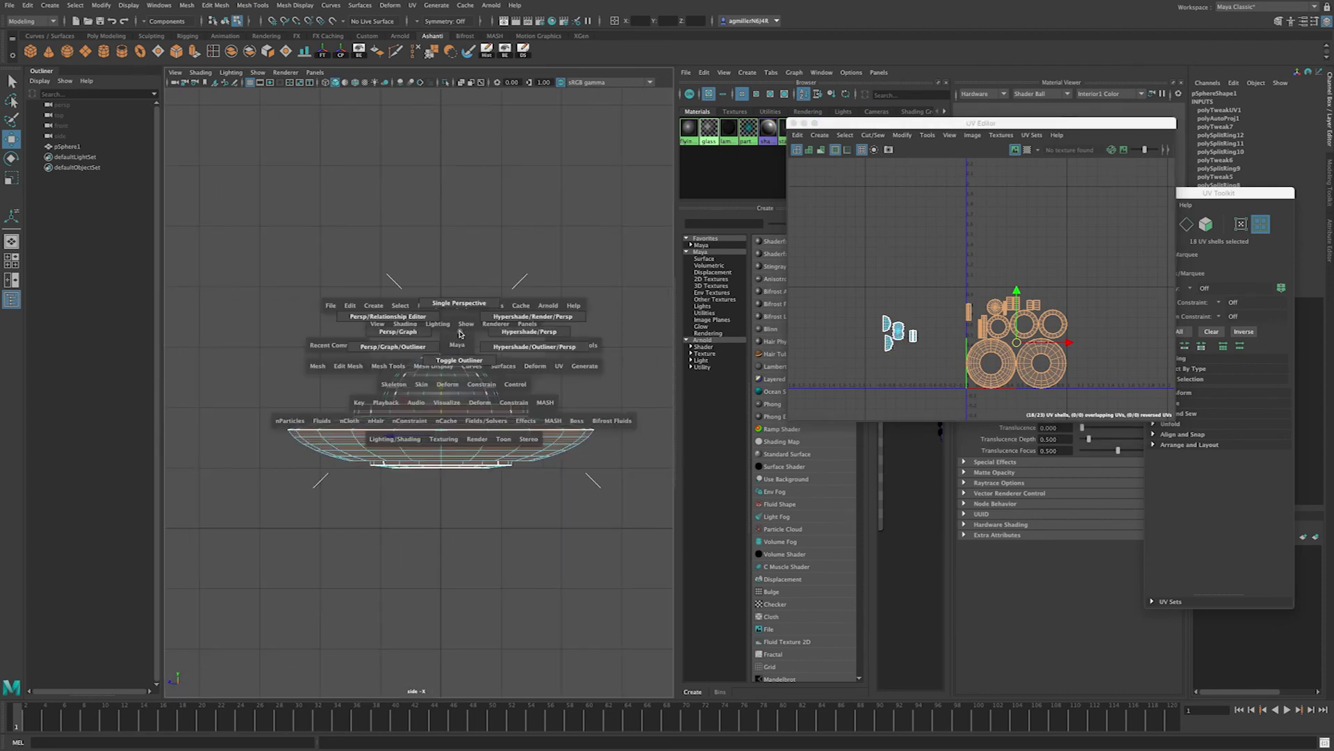
mouse_move(463, 332)
left_mouse_down()
mouse_move(462, 283)
mouse_move(460, 307)
left_mouse_up()
key("space")
mouse_move(451, 284)
right_mouse_down()
mouse_move(500, 302)
mouse_move(438, 291)
mouse_move(471, 294)
right_mouse_up()
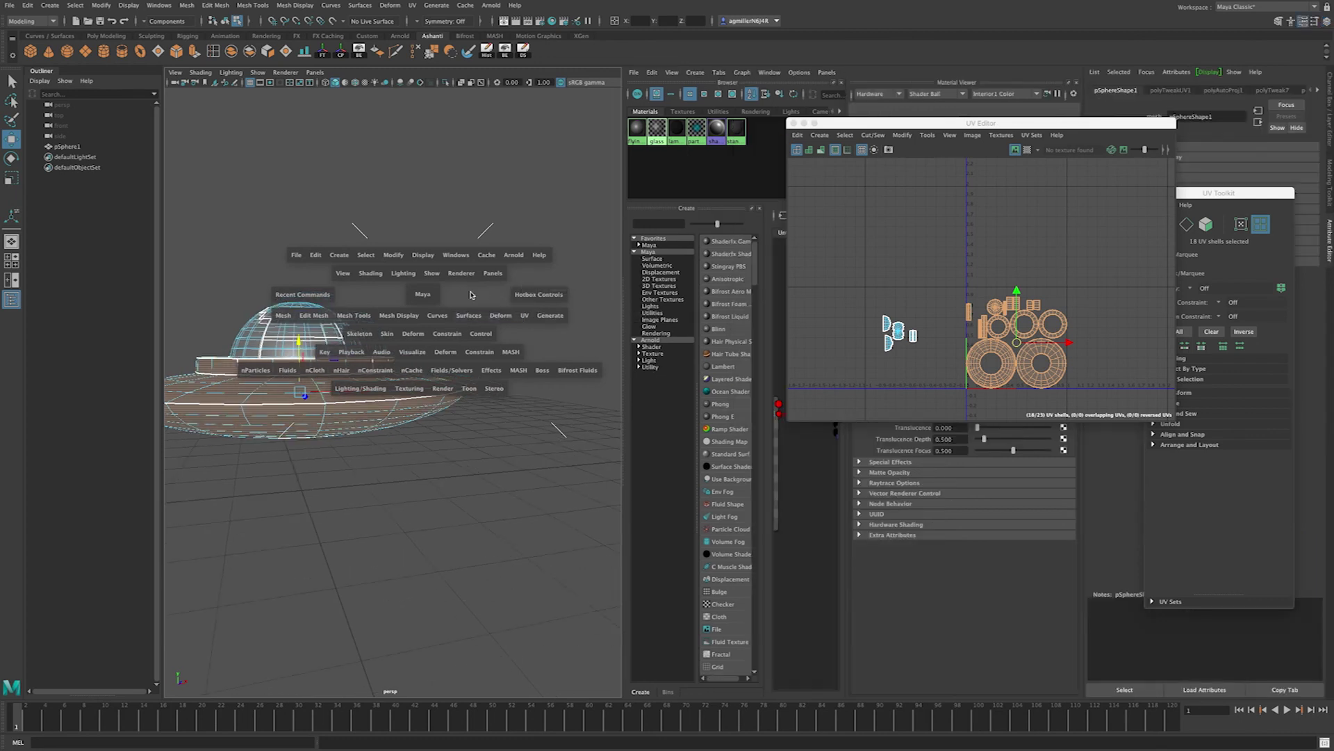
key("space")
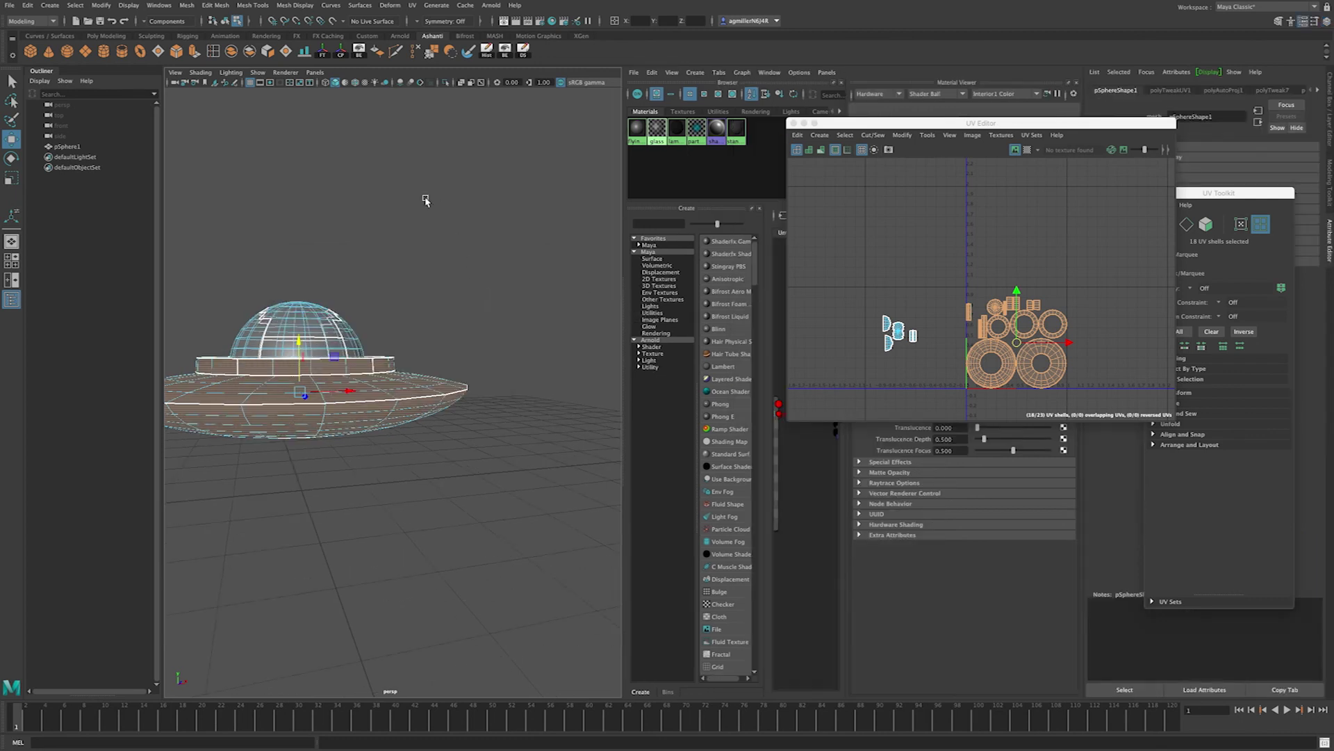
left_click(426, 200)
key("space")
- Frame the view on a band of rim faces, then orbit around the saucer to inspect it
left_click_drag(237, 351, 351, 287)
key("f")
left_click(351, 287)
scroll(356, 294, "up", 5)
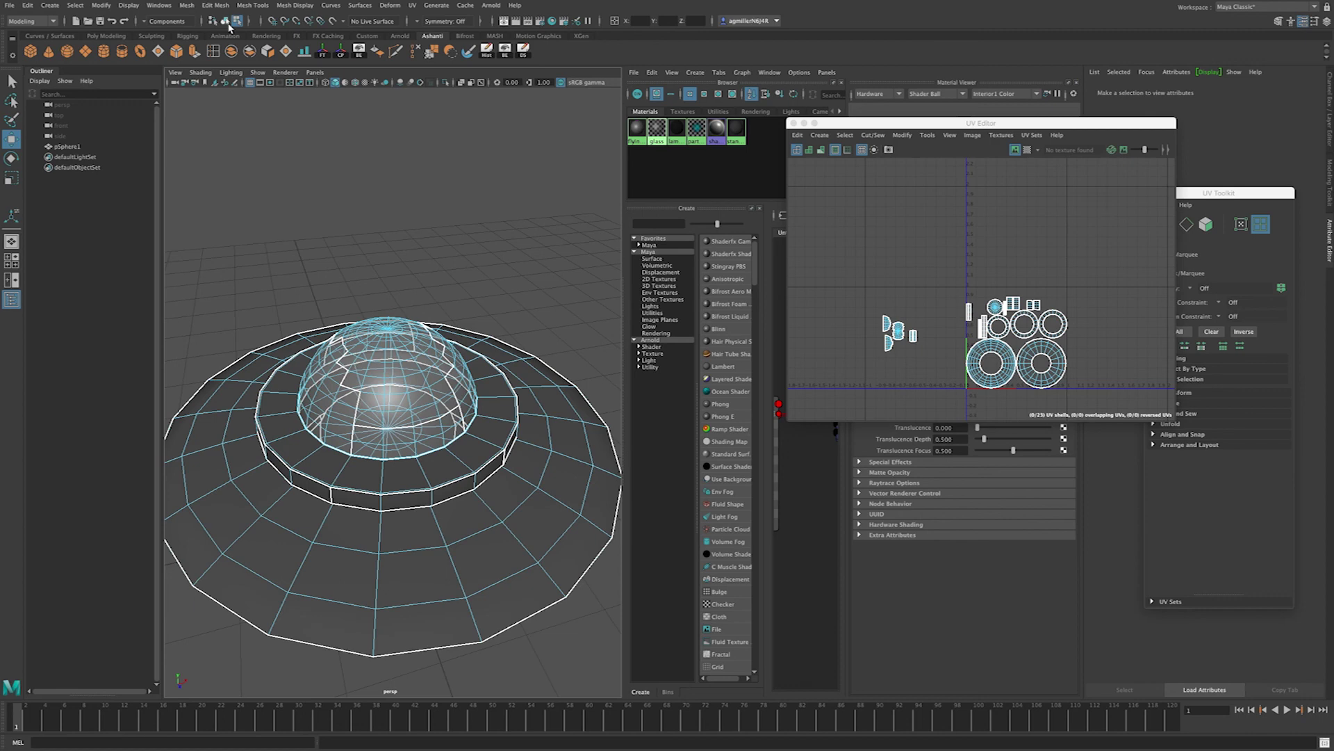
left_click_drag(398, 282, 533, 232, "alt")
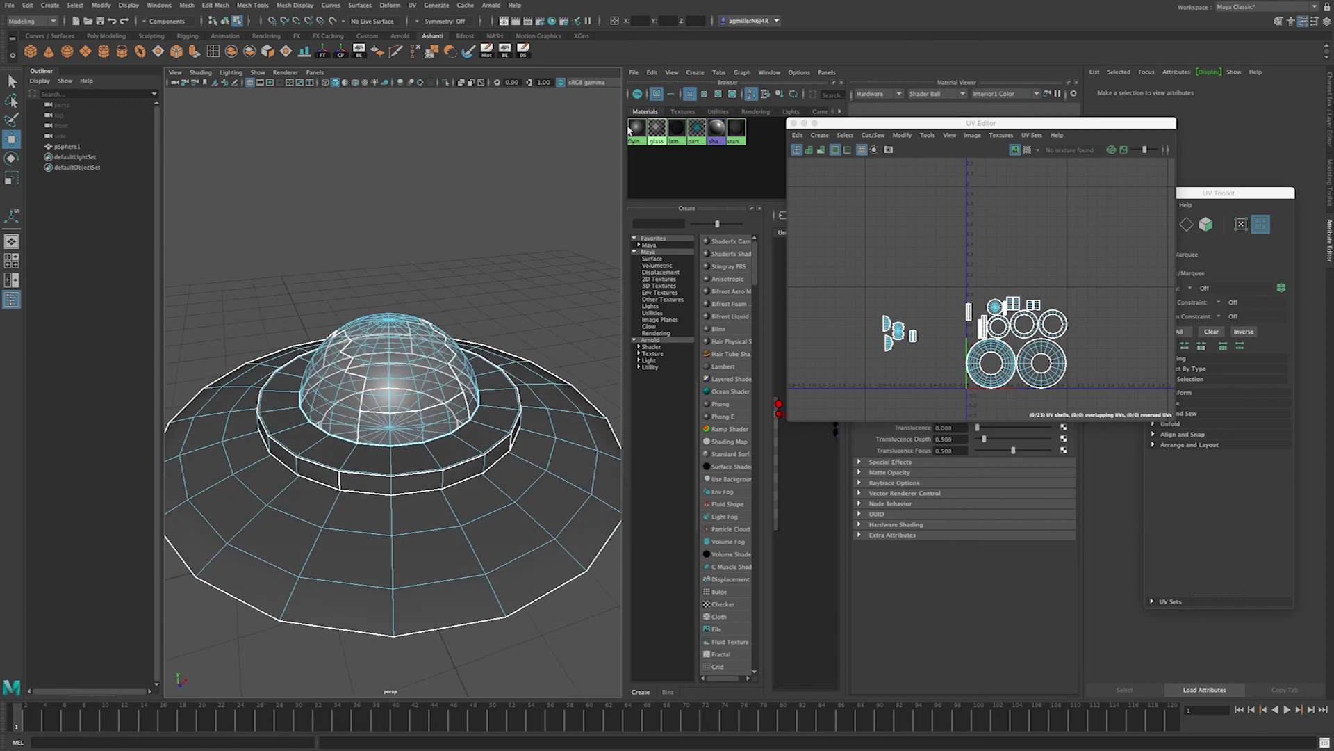
left_click_drag(628, 129, 669, 129)
left_click_drag(500, 298, 310, 308, "alt")
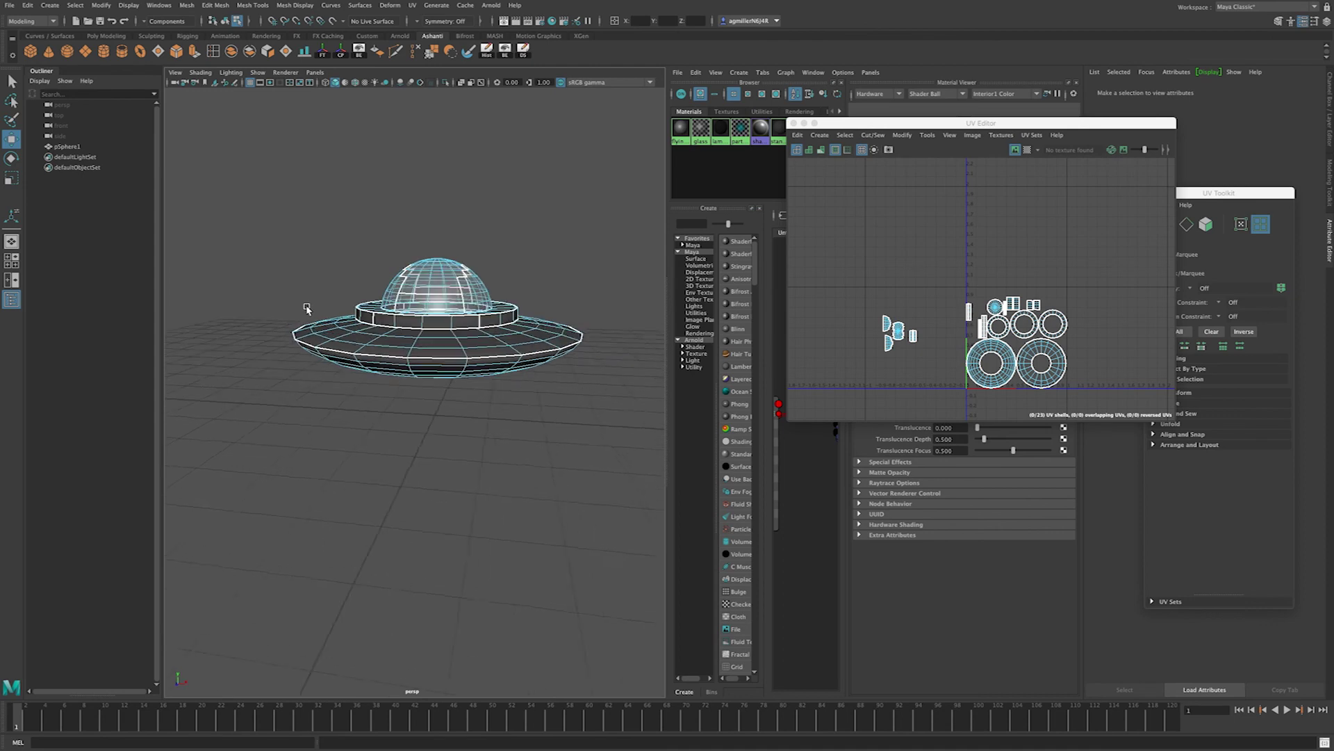
scroll(402, 301, "up", 3)
scroll(373, 357, "up", 3)
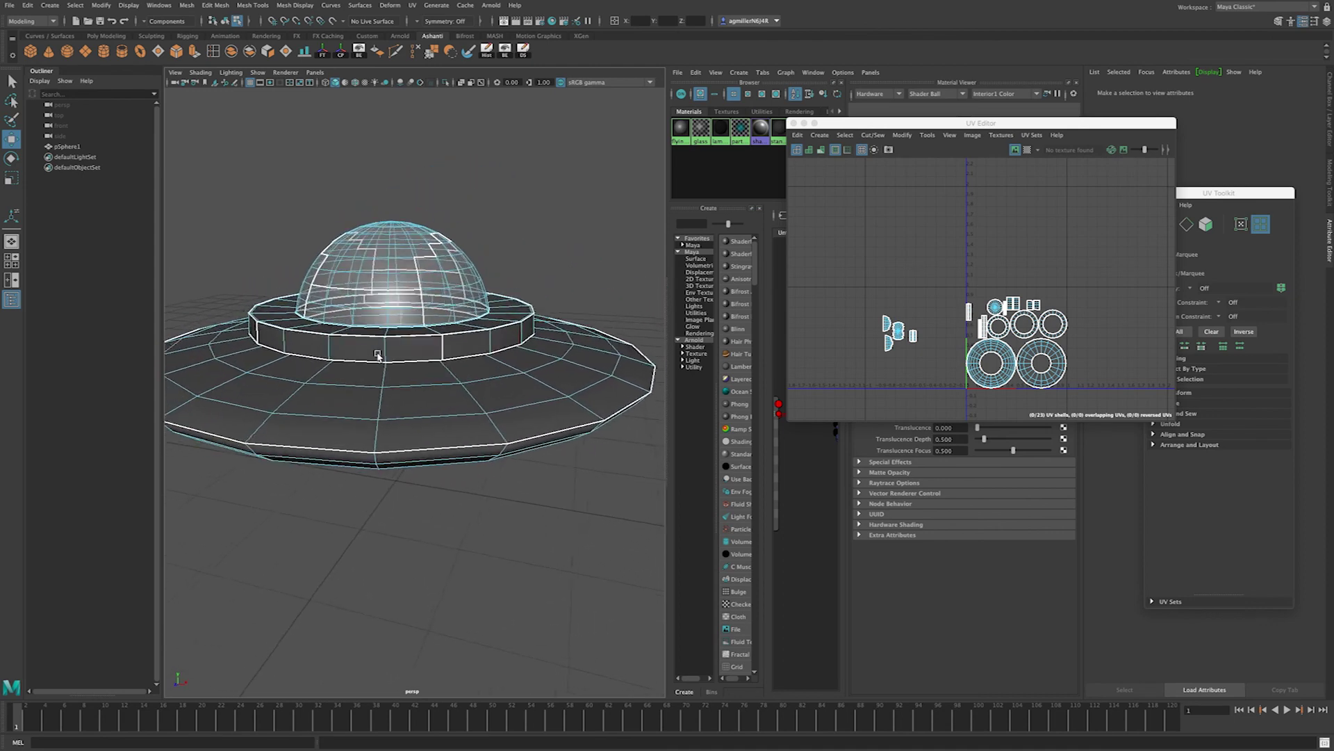
scroll(379, 351, "down", 3)
mouse_move(381, 354)
left_mouse_down("alt")
mouse_move(388, 386)
mouse_move(393, 365)
mouse_move(372, 366)
left_mouse_up("alt")
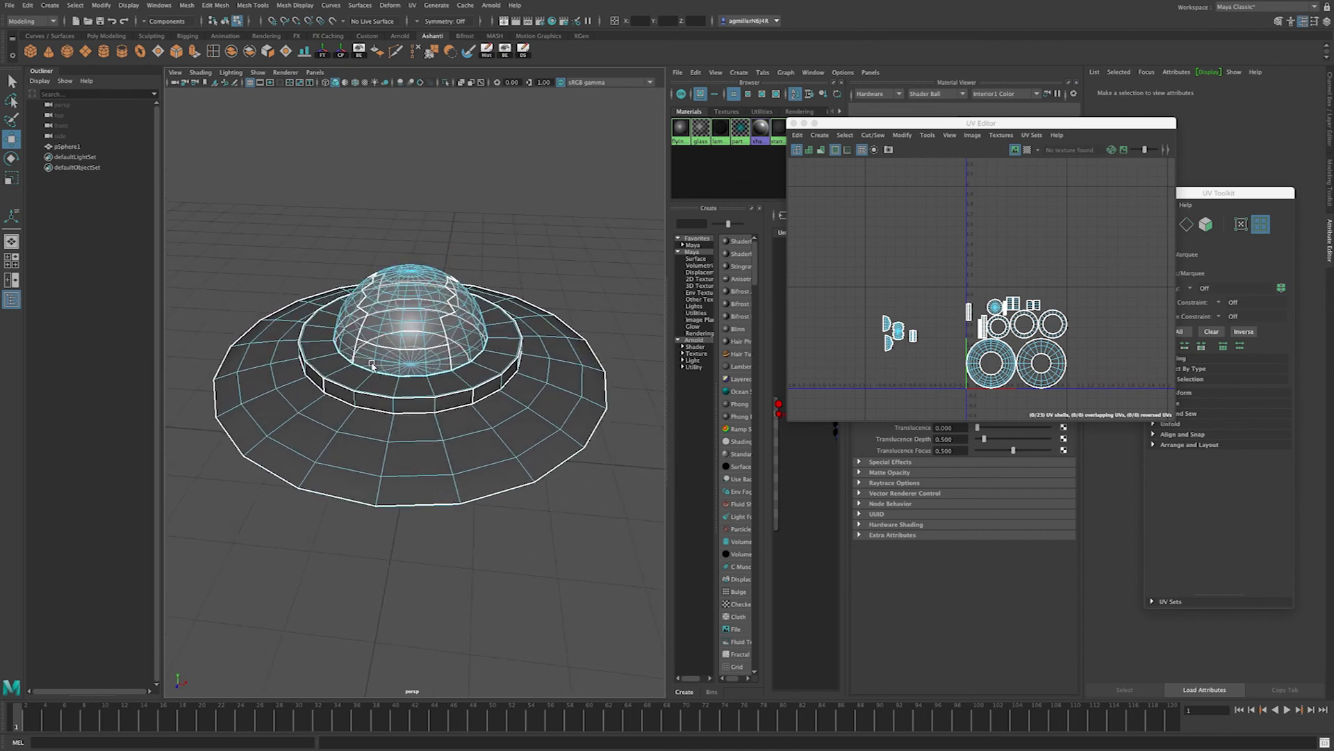